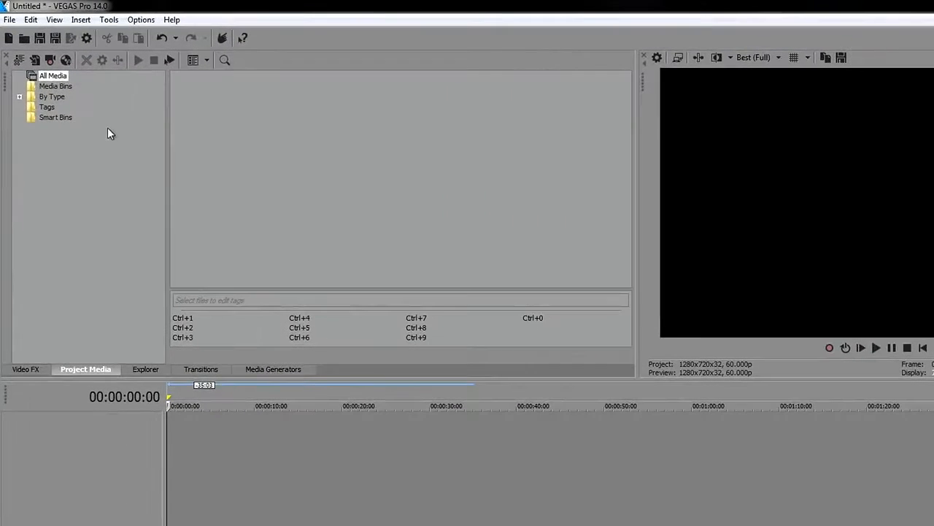
- Undock the Video Preview window, move it around as a floating window, and dock it back in its place
click(80, 115)
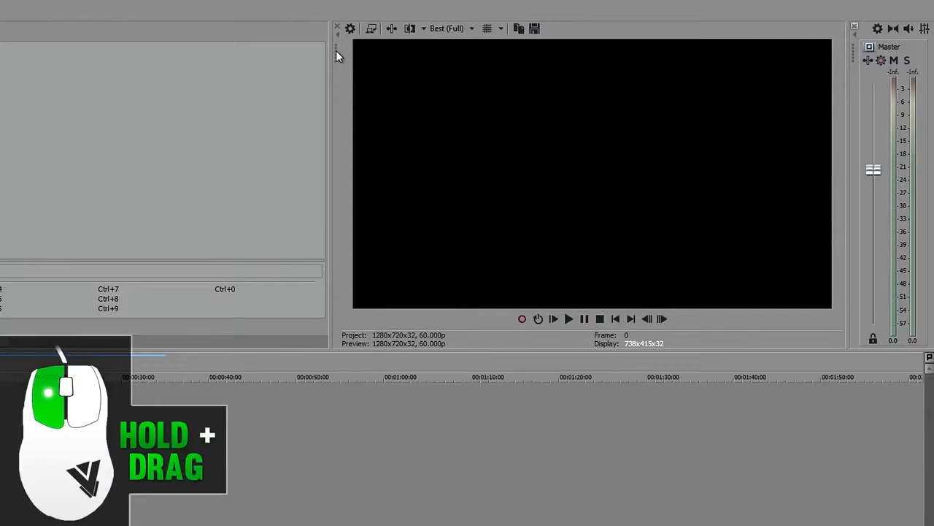
drag(335, 51, 273, 90)
drag(350, 63, 332, 62)
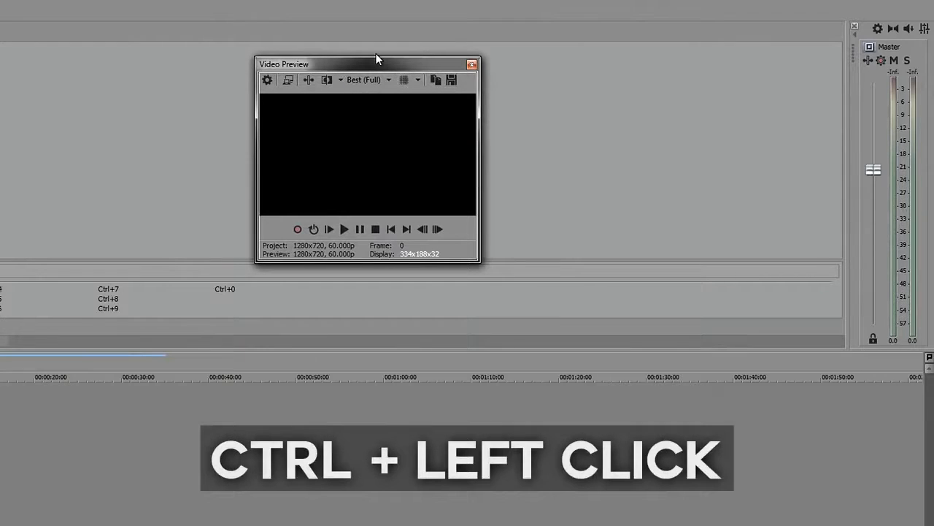
double_click(351, 65)
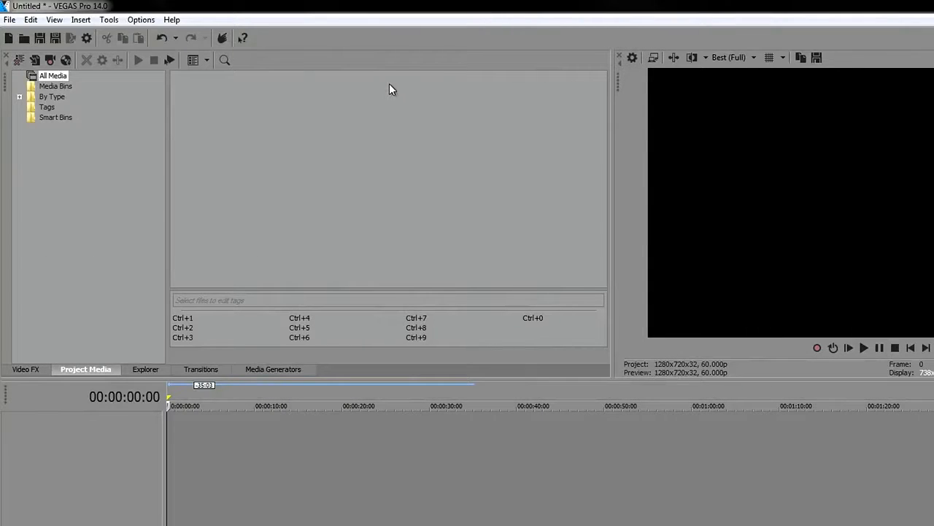
click(8, 19)
mouse_move(32, 22)
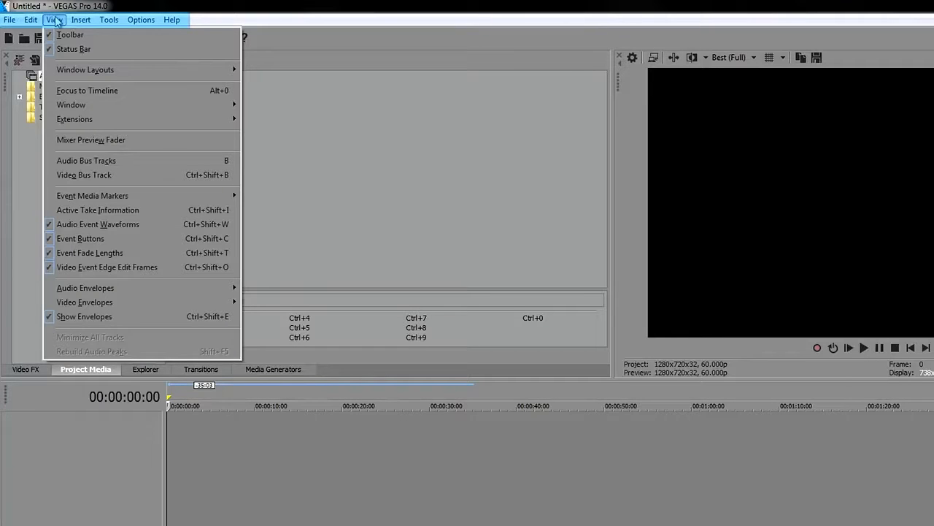
click(55, 20)
click(93, 22)
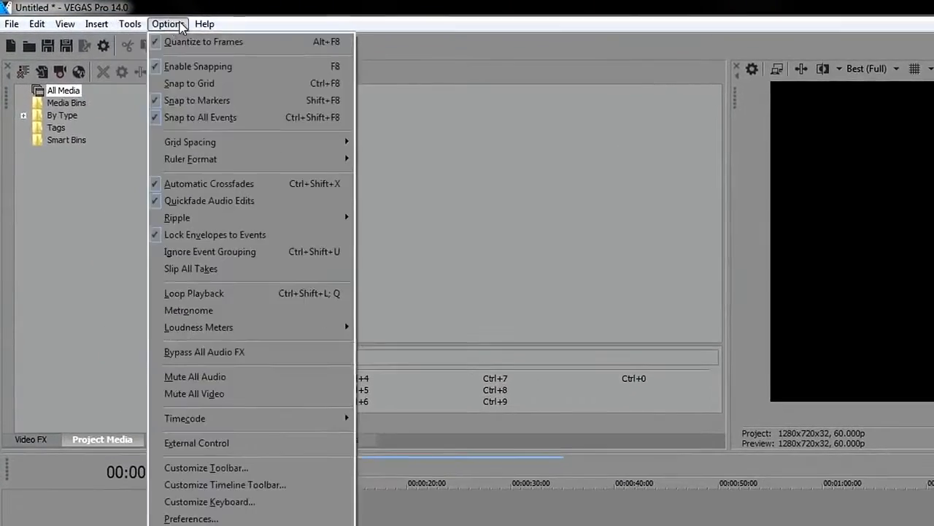
mouse_move(18, 23)
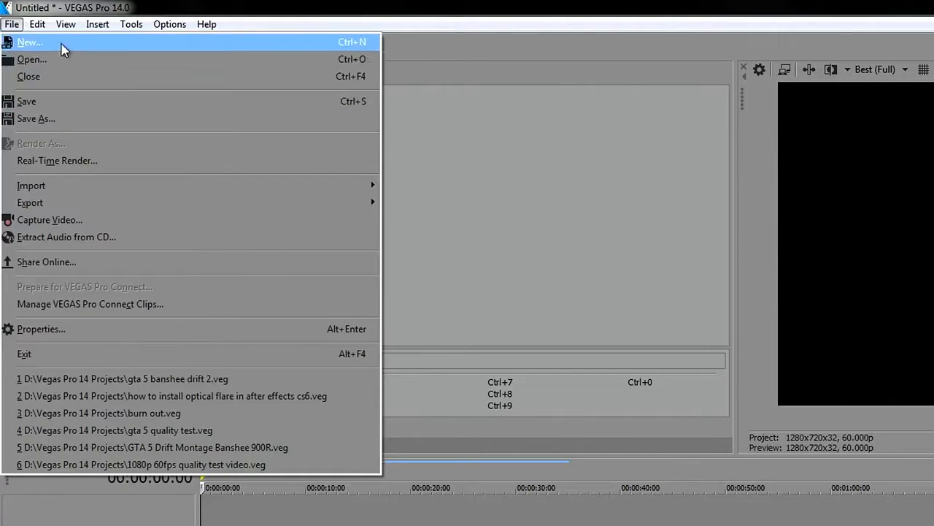
mouse_move(45, 27)
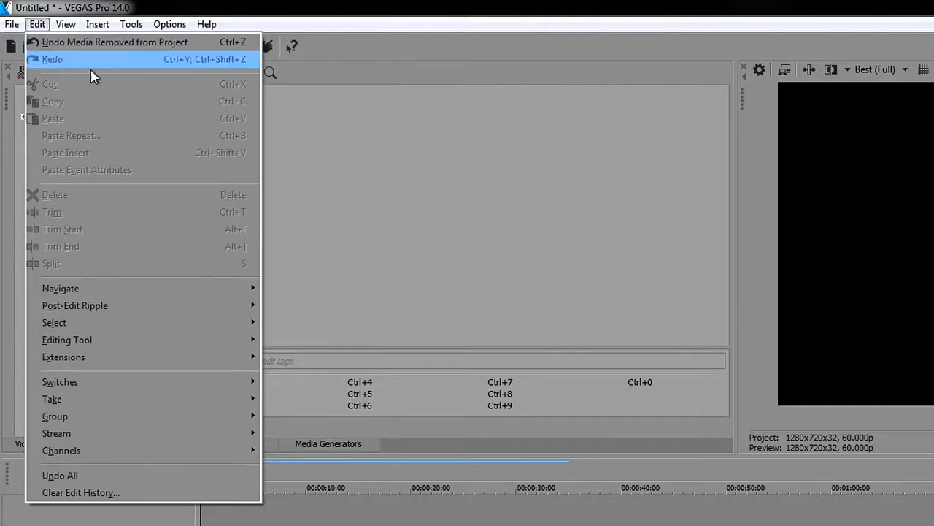
- Hide the Video Preview window and show it again
mouse_move(76, 26)
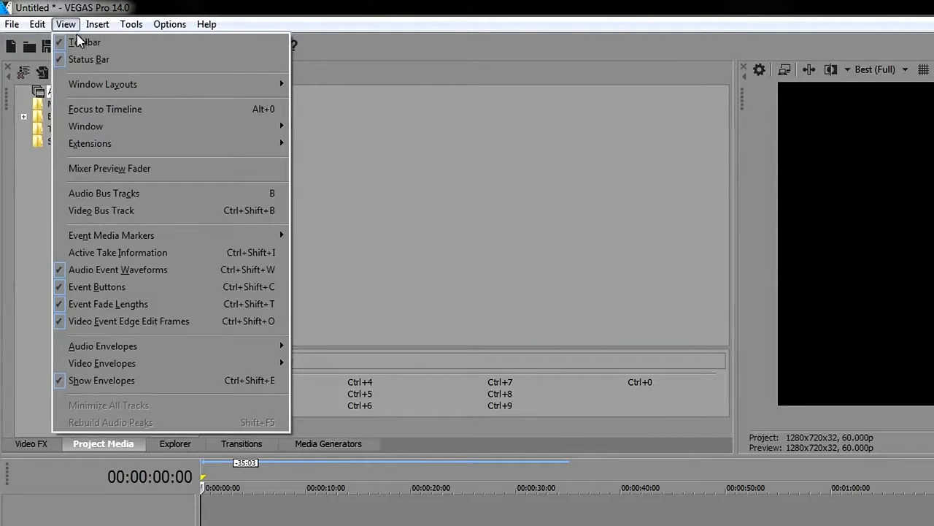
mouse_move(161, 128)
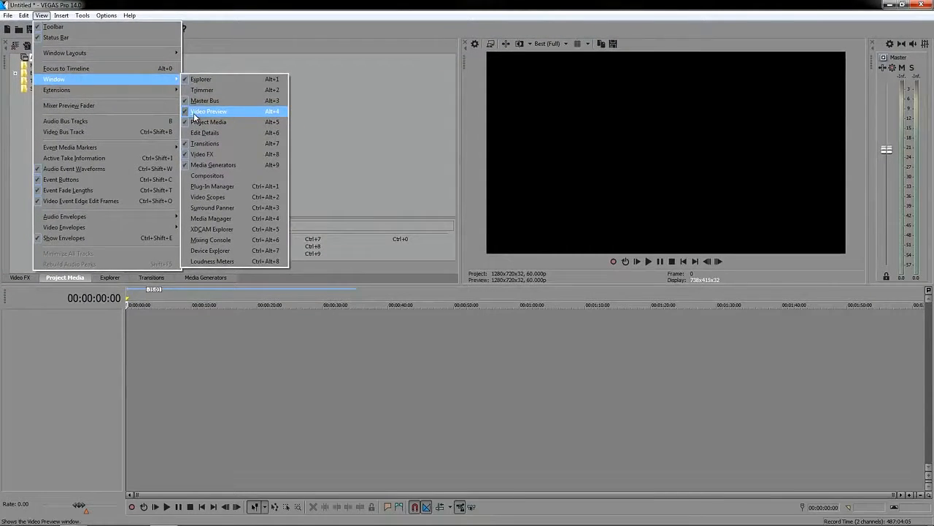
click(208, 114)
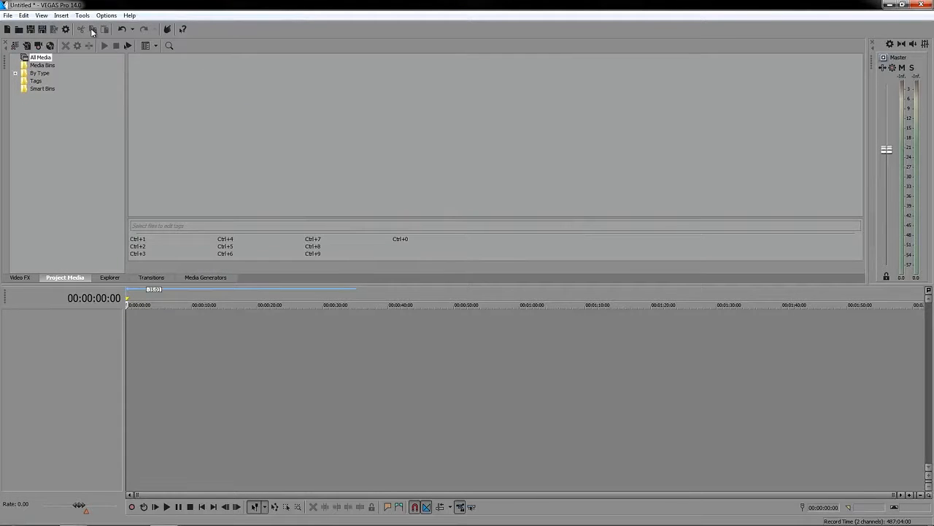
click(41, 16)
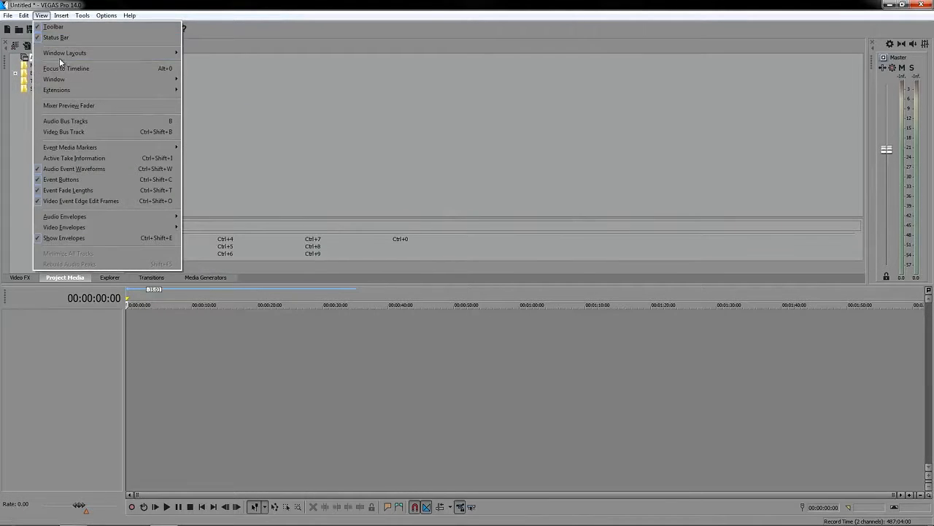
mouse_move(59, 79)
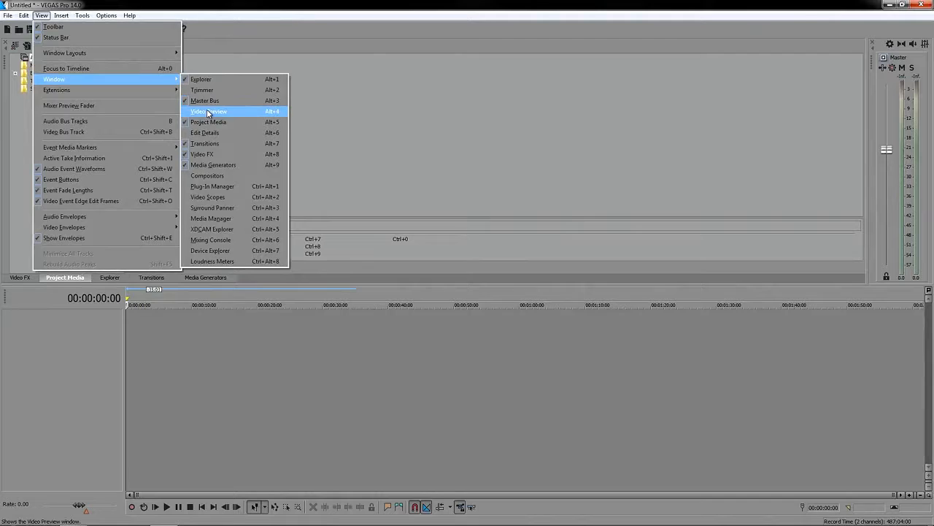
click(207, 111)
click(83, 15)
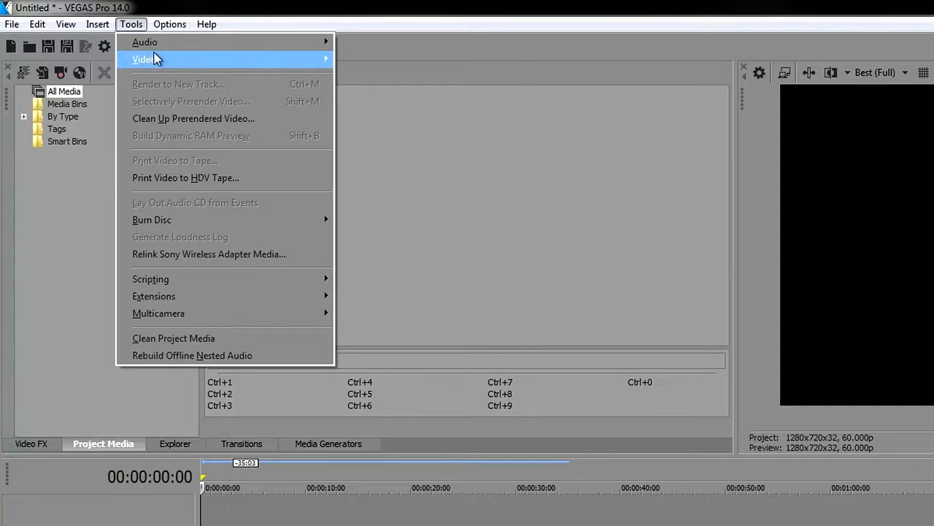
mouse_move(158, 32)
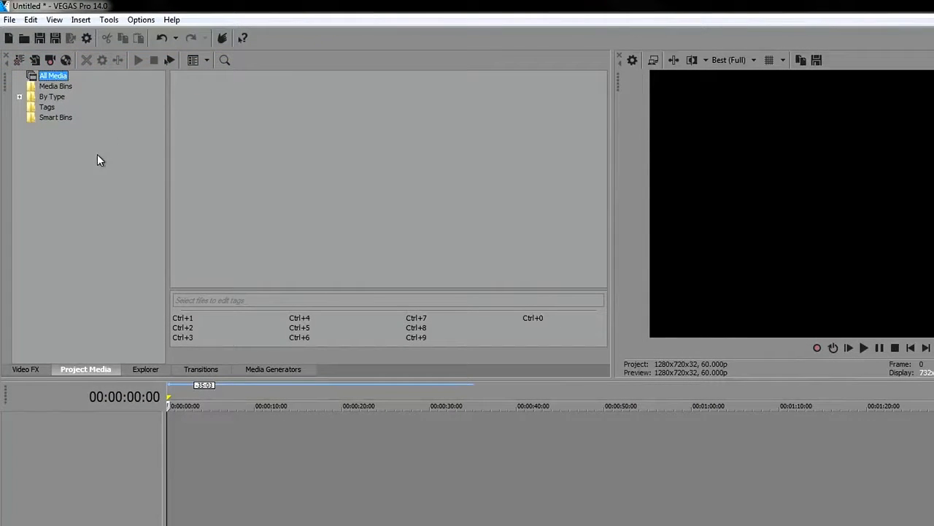
- Browse the list of Video FX plug-ins and examine the presets for Color Corrector (Secondary)
click(90, 371)
click(40, 368)
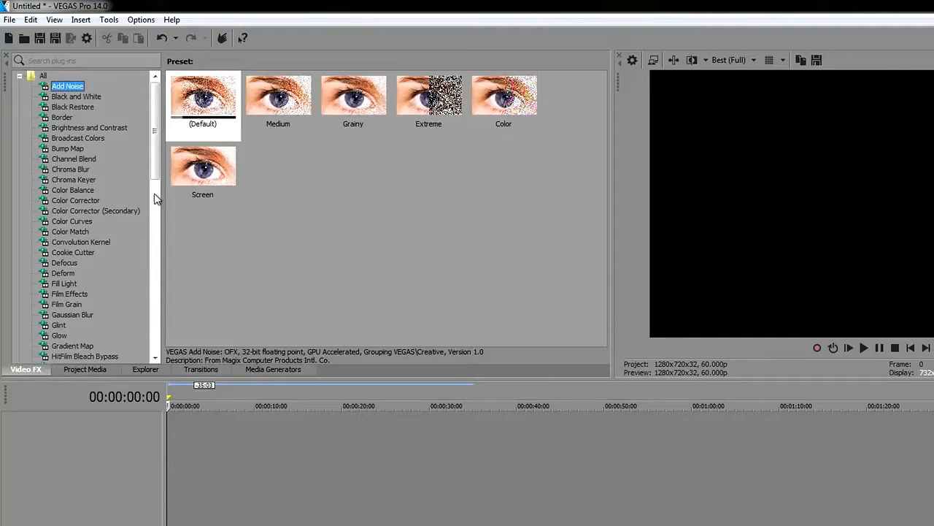
drag(153, 167, 108, 348)
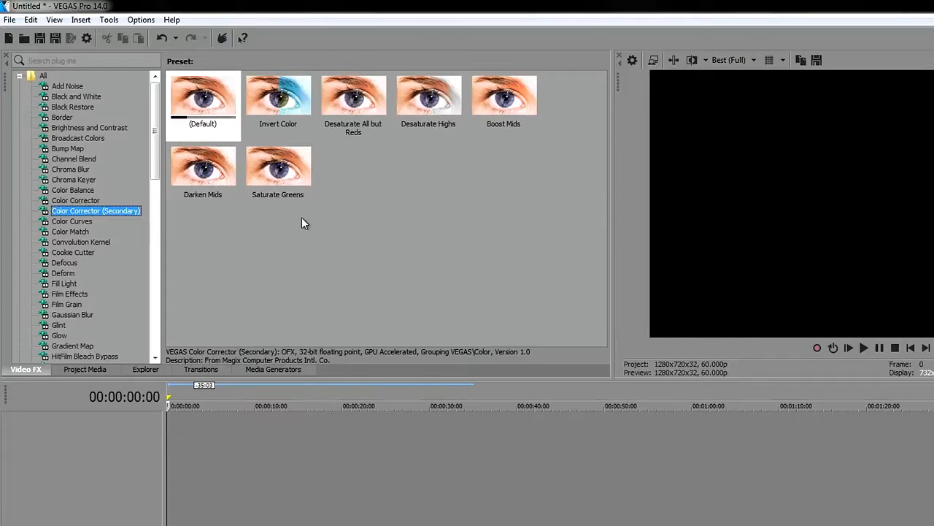
- Examine the drives and libraries in the Explorer window and the bins in the Project Media window
click(150, 369)
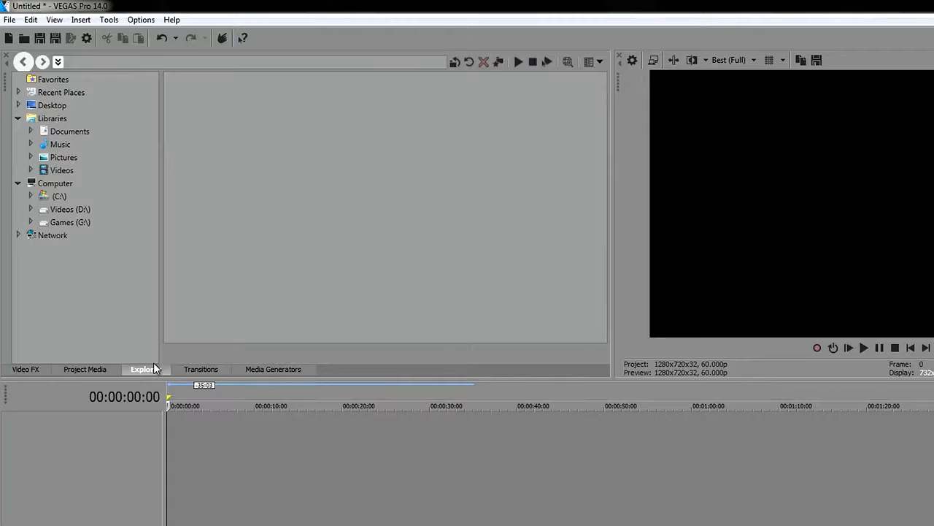
click(102, 371)
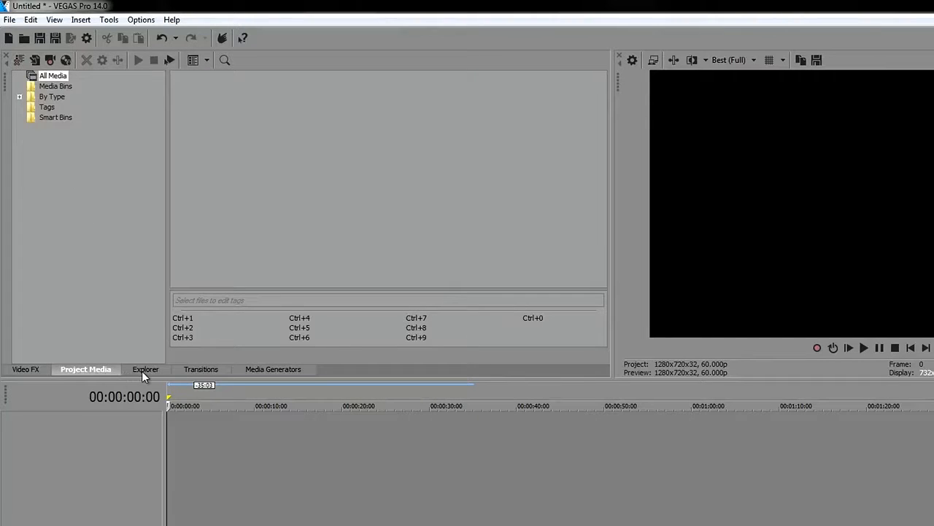
click(143, 371)
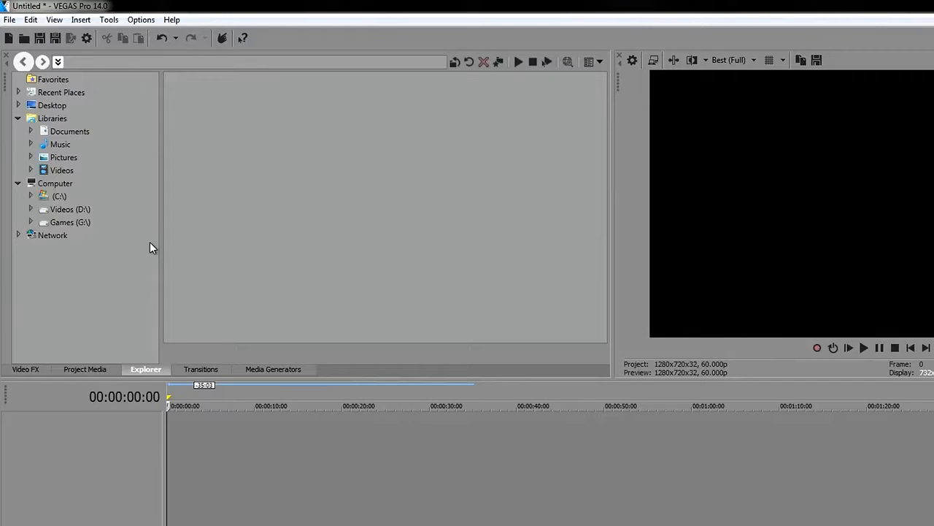
- Examine the transition presets for 3D Blinds, 3D Cascade, 3D Fly In/Out, 3D Shuffle, Barn Door and Clock Wipe
click(205, 369)
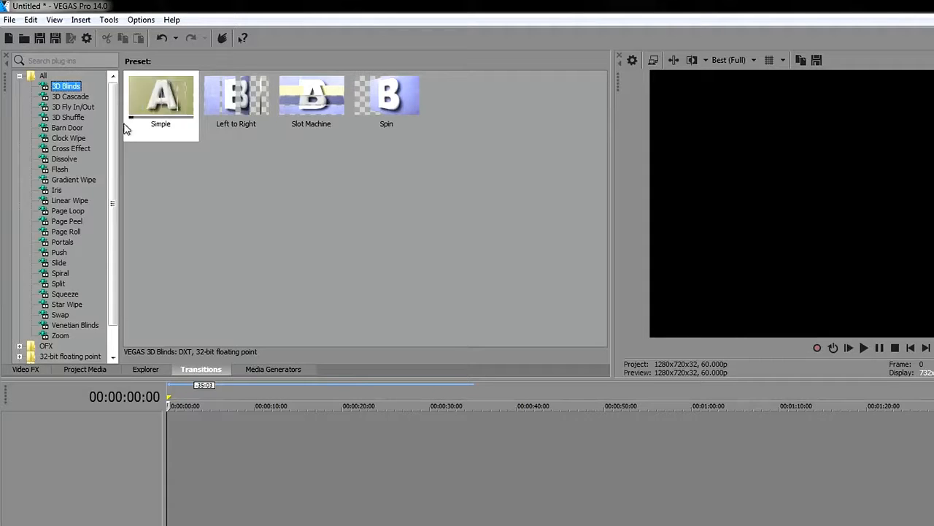
click(68, 97)
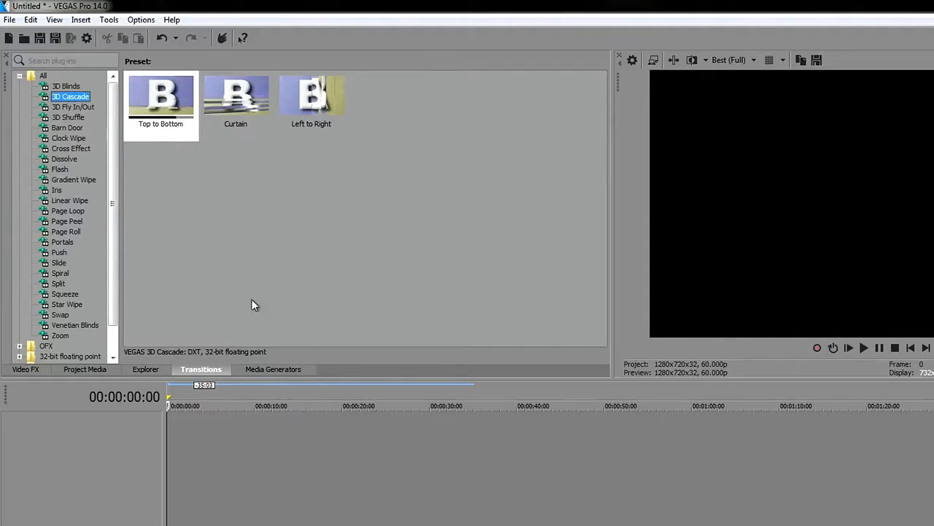
click(77, 110)
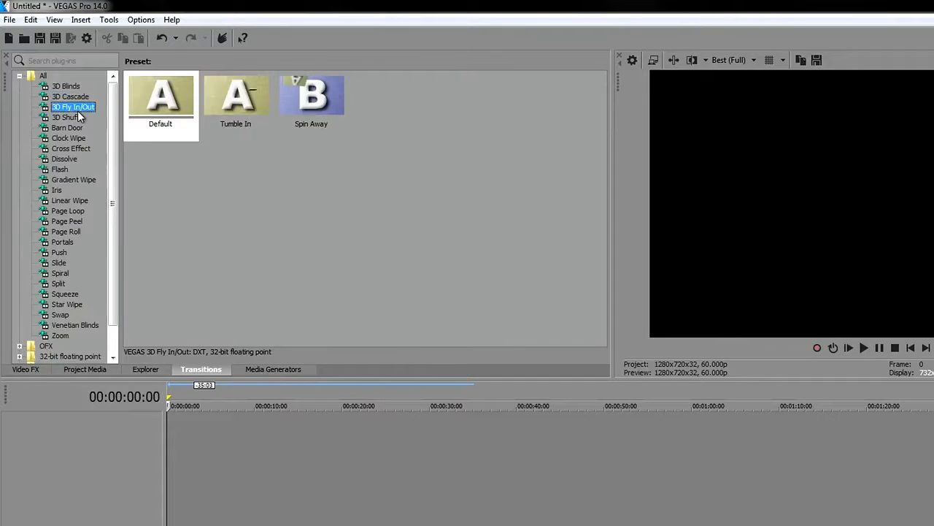
click(64, 117)
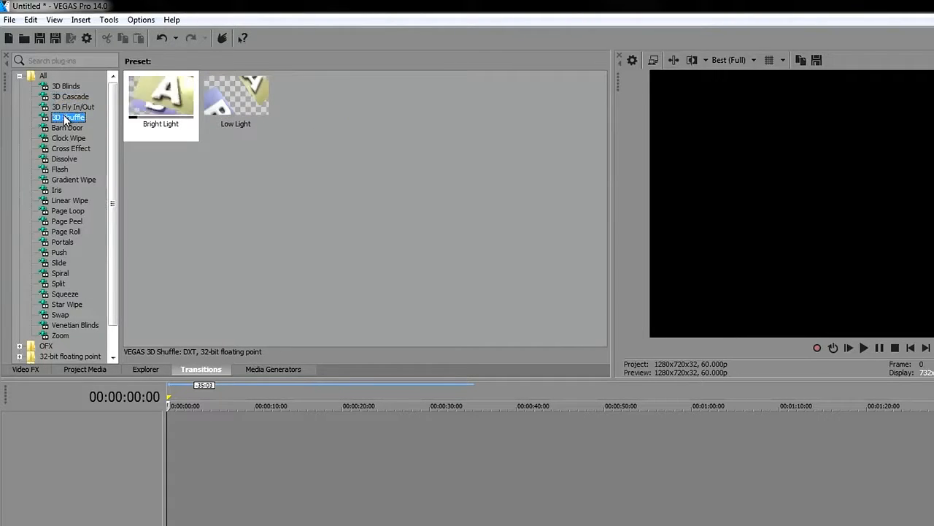
click(62, 129)
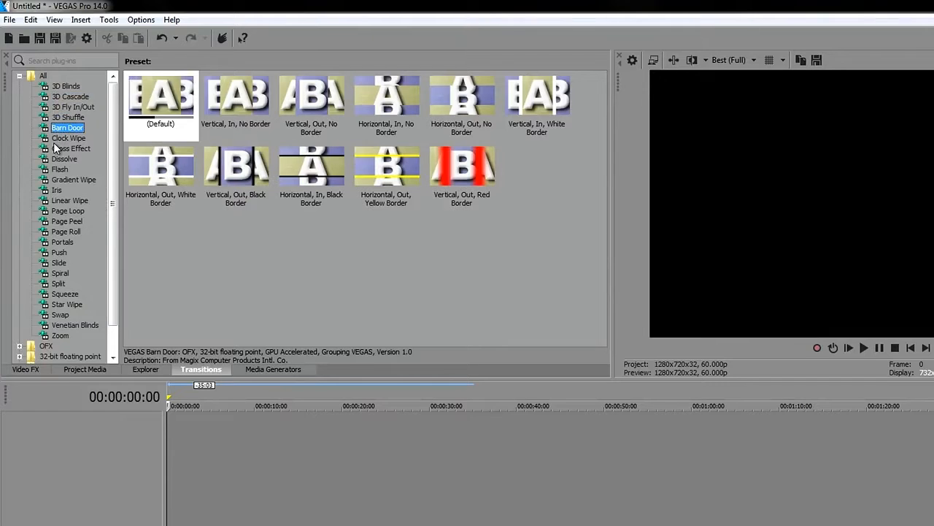
click(62, 137)
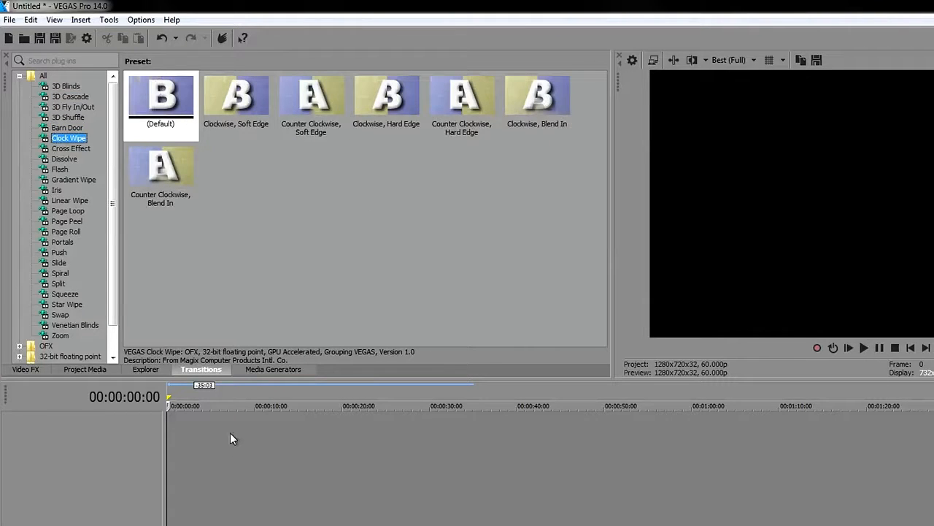
- Move the timeline cursor to 00:00:26:02 and select the default Clock Wipe preset
click(188, 434)
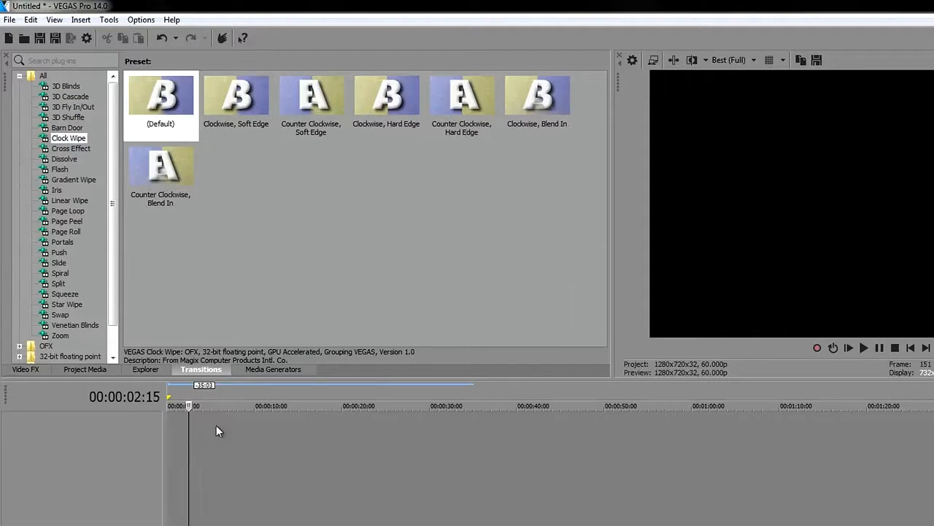
click(395, 428)
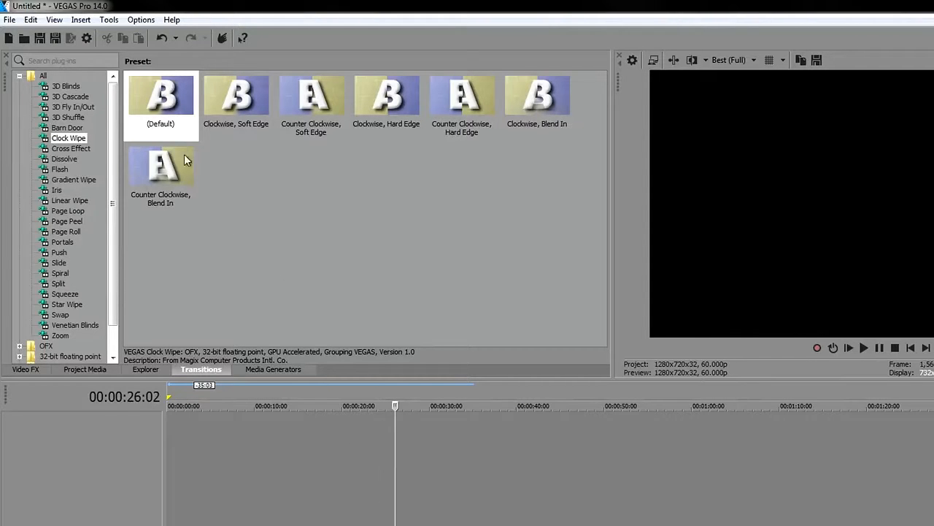
mouse_move(158, 105)
mouse_down()
mouse_move(256, 194)
mouse_move(338, 417)
mouse_move(306, 317)
mouse_move(172, 117)
mouse_up()
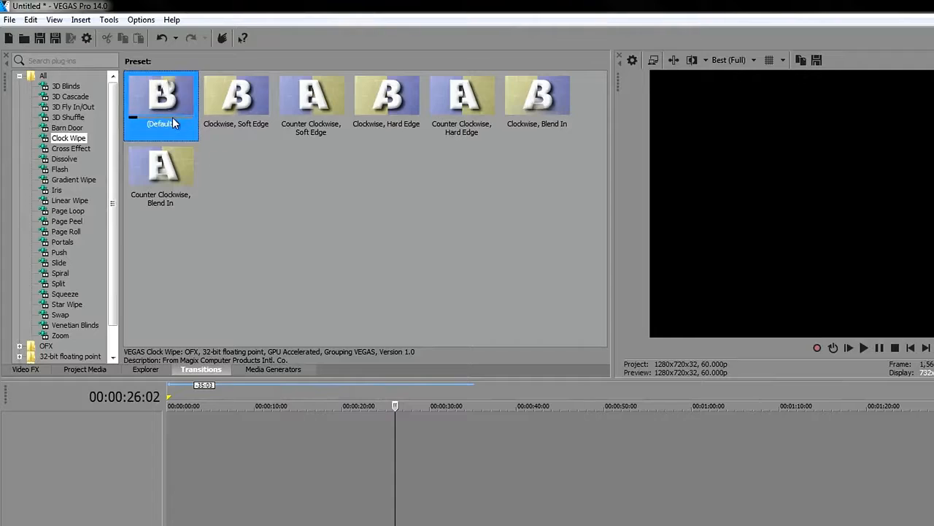
- Examine the media generators, including the presets for (Legacy) Text and Titles & Text
click(289, 368)
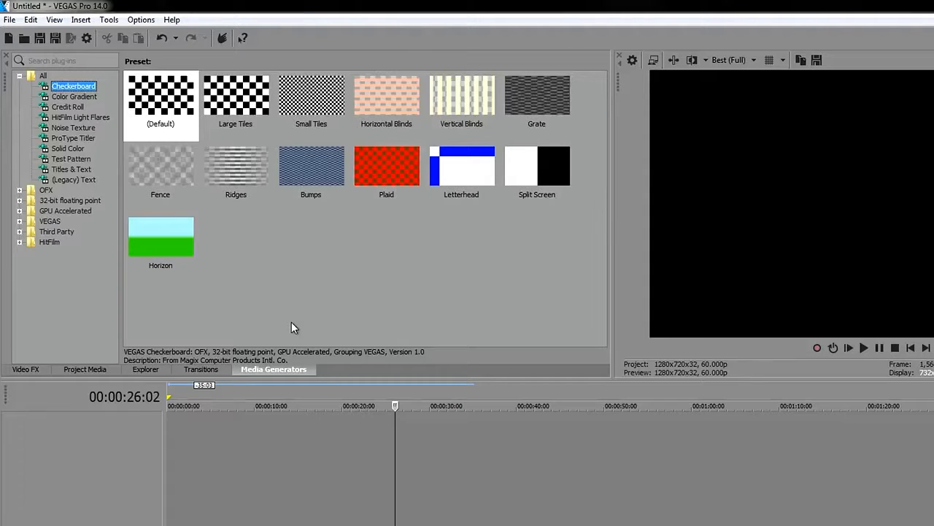
click(59, 181)
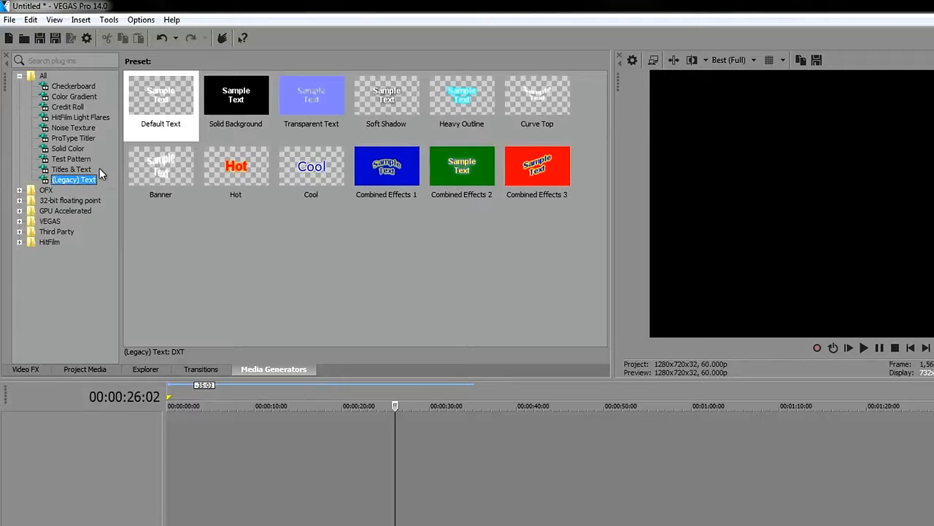
click(68, 171)
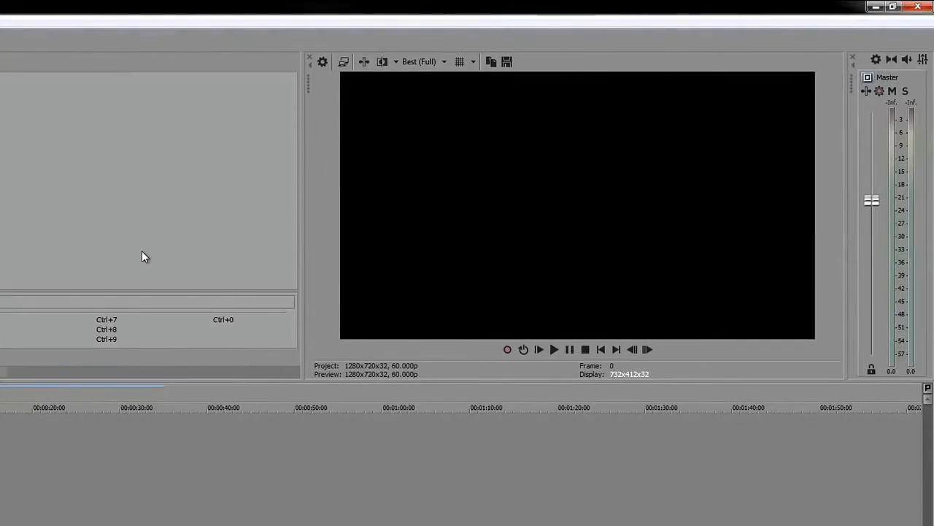
- View the video preview in full screen, and return to the normal workspace
click(344, 62)
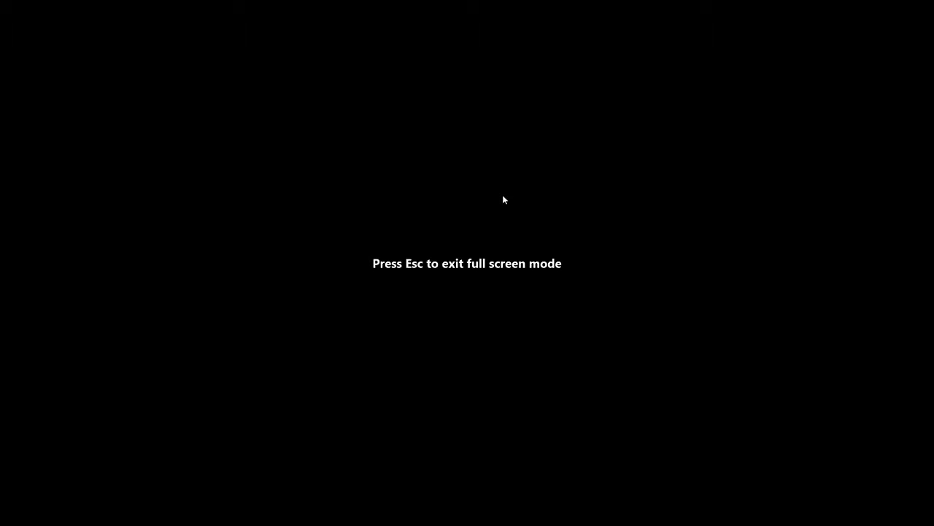
key(Escape)
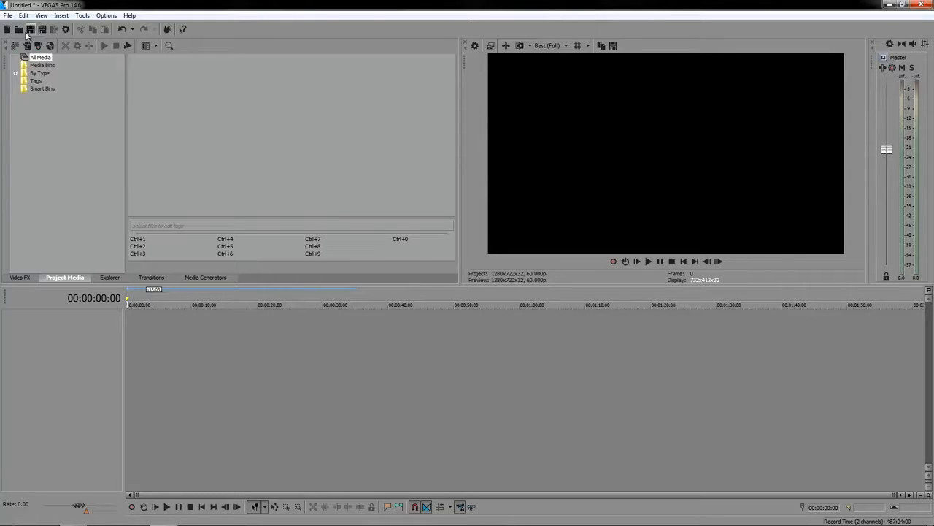
click(8, 15)
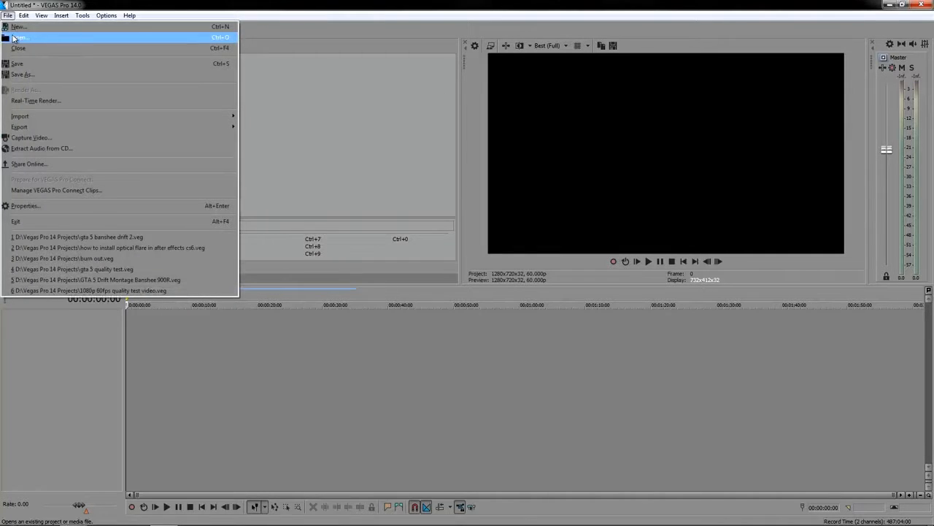
click(167, 4)
mouse_move(158, 517)
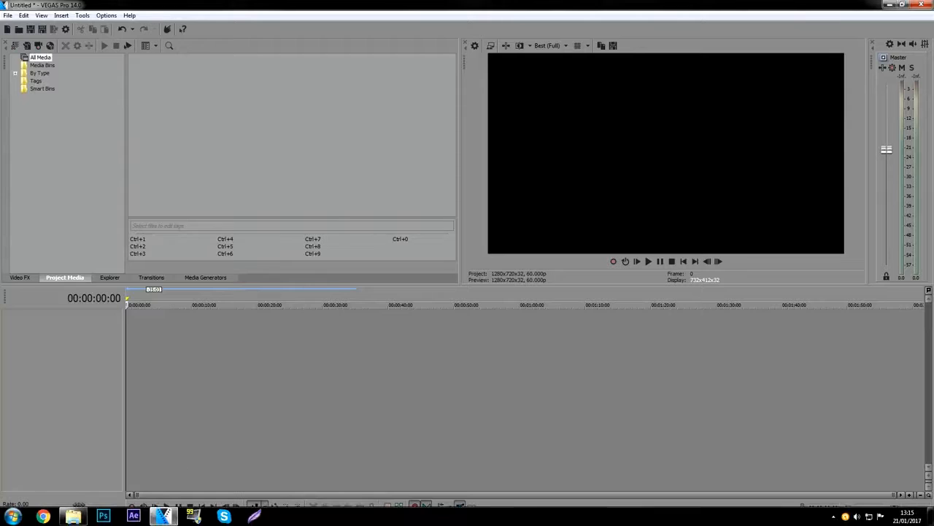
- Add the video "gta 5 quality test 3" from the GTA 5 folder to the start of the timeline, and place the cursor at 00:00:04:08
click(73, 516)
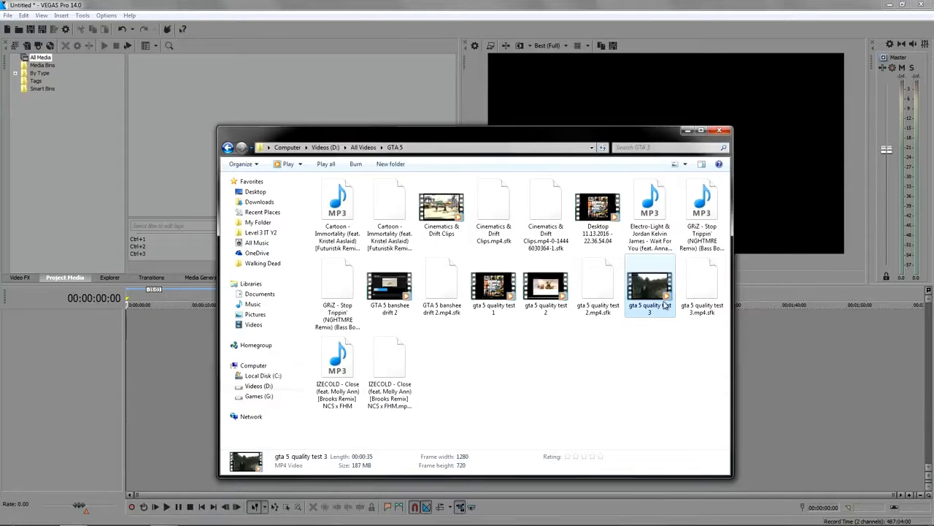
drag(666, 306, 120, 336)
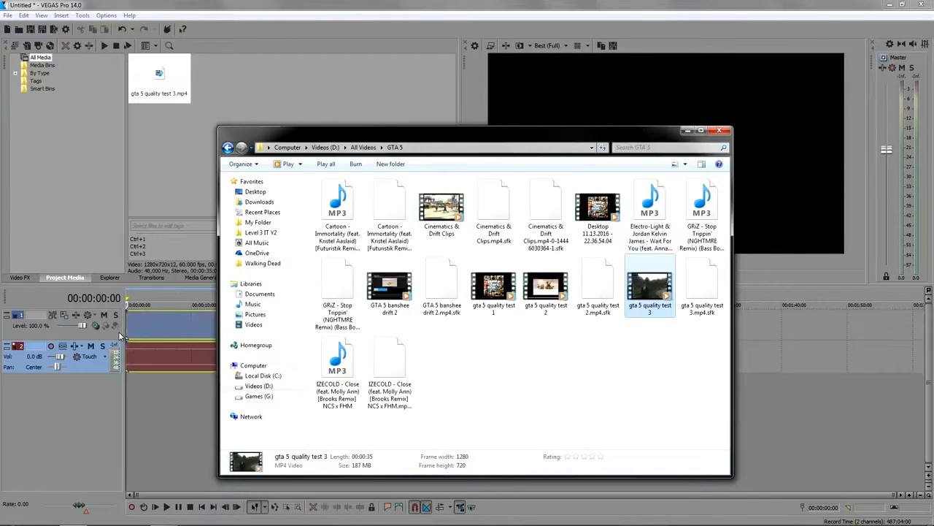
click(153, 333)
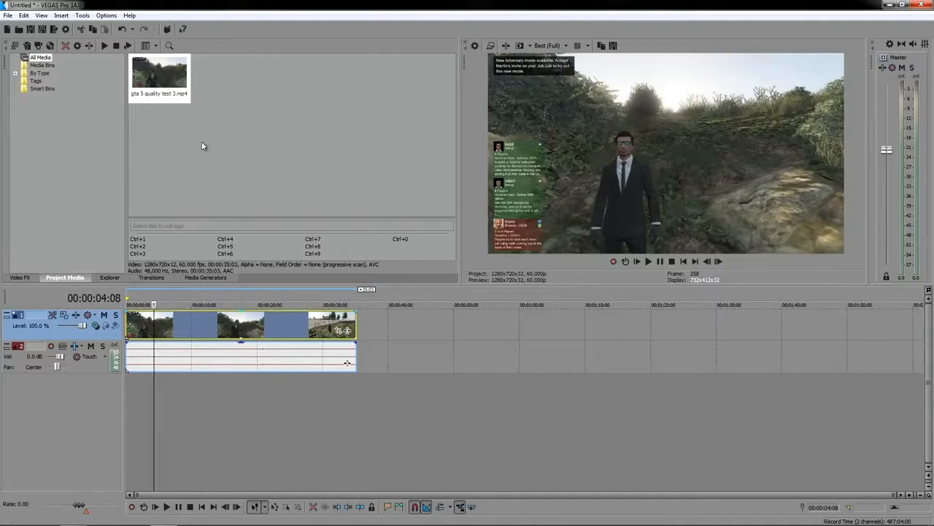
click(327, 161)
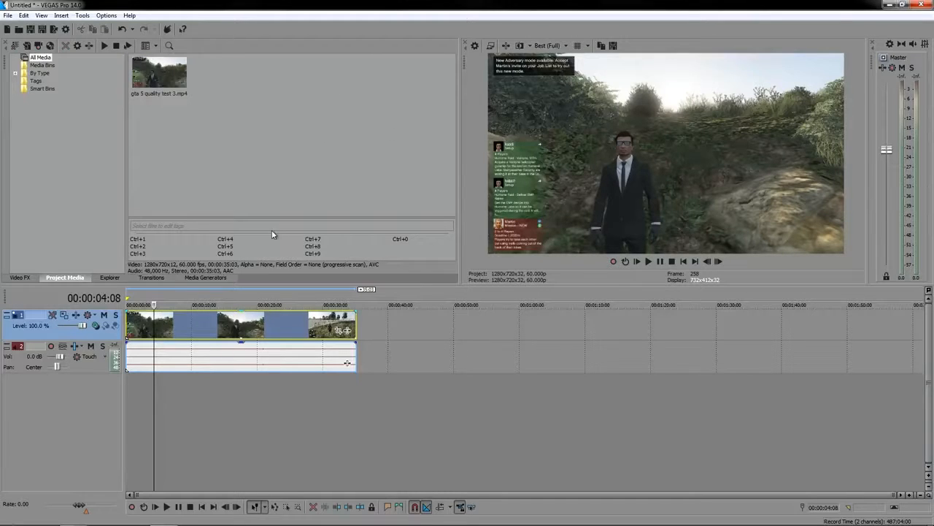
- Set the timeline clip's video event properties to Disable resample
right_click(191, 333)
click(234, 519)
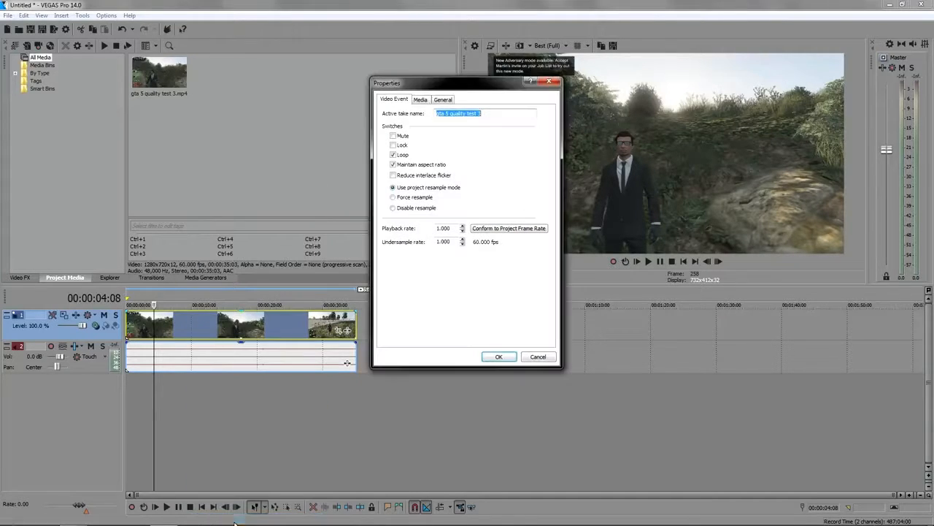
click(426, 209)
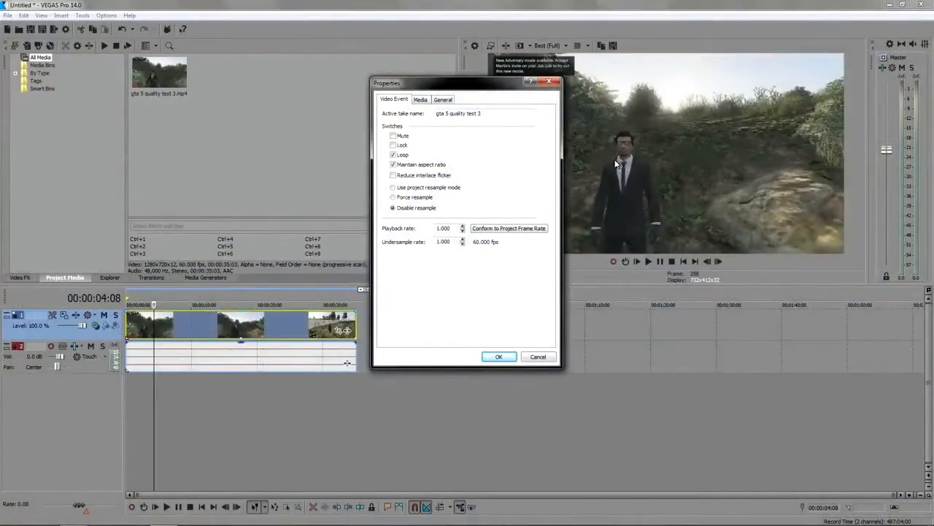
key(Return)
- Set the project's resample mode to Disable resample, keep the 720p 60fps template, and start all new projects with these settings
click(478, 44)
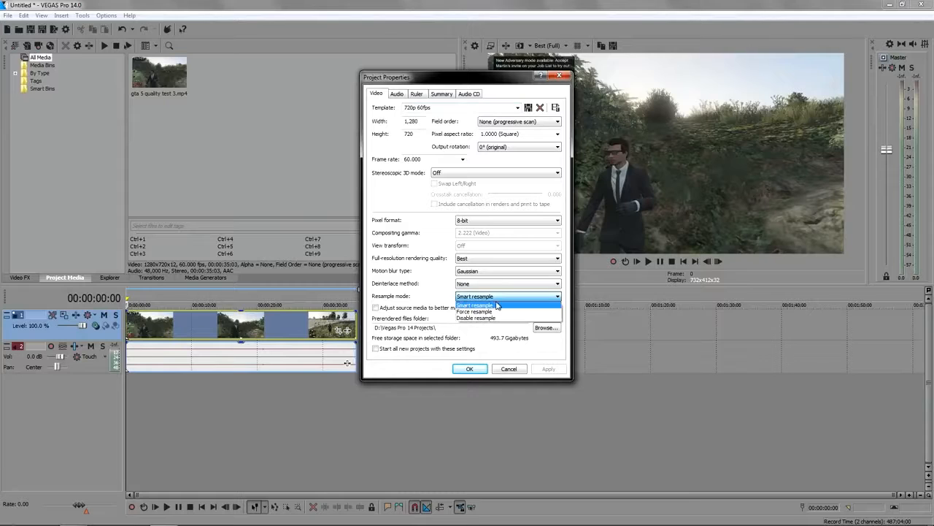
click(479, 317)
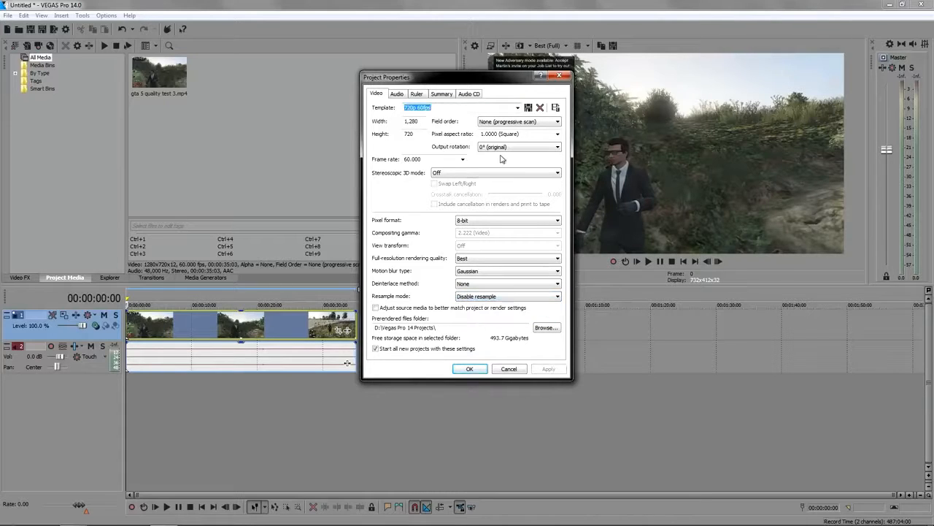
click(519, 109)
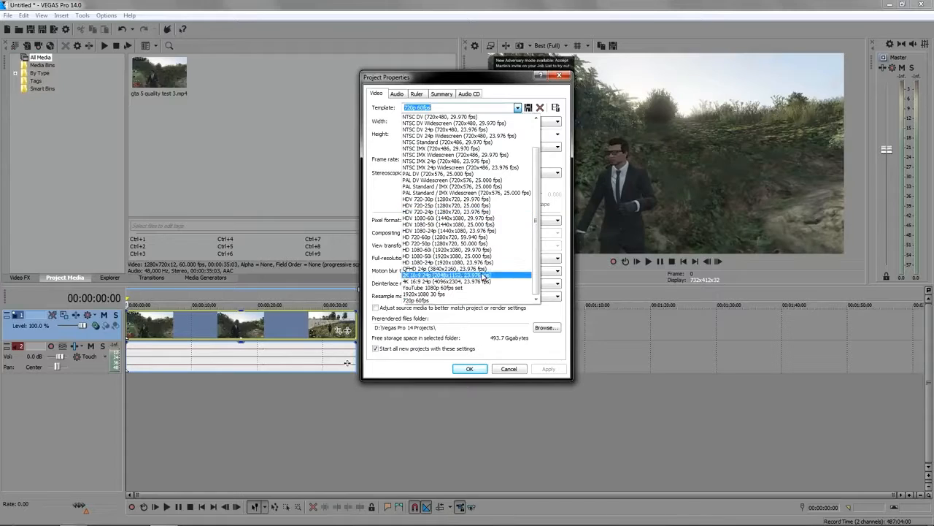
click(518, 109)
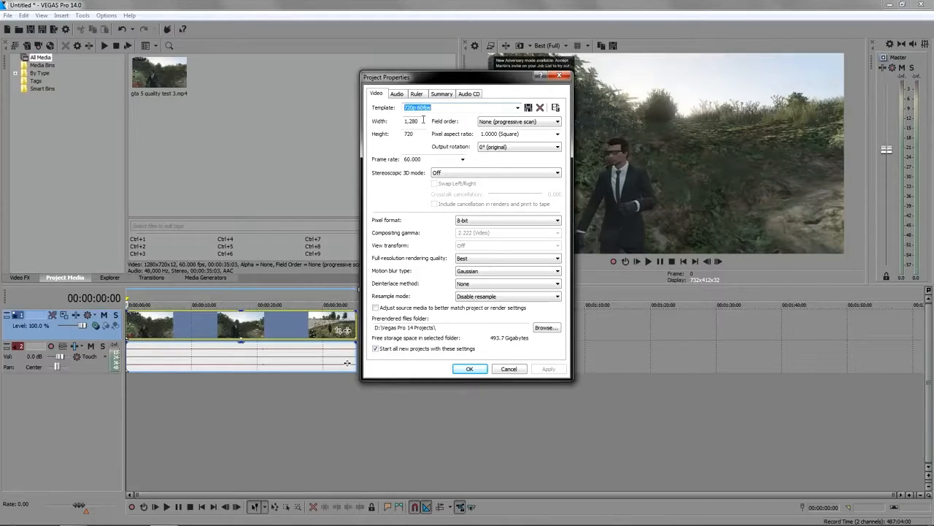
click(447, 109)
key(Return)
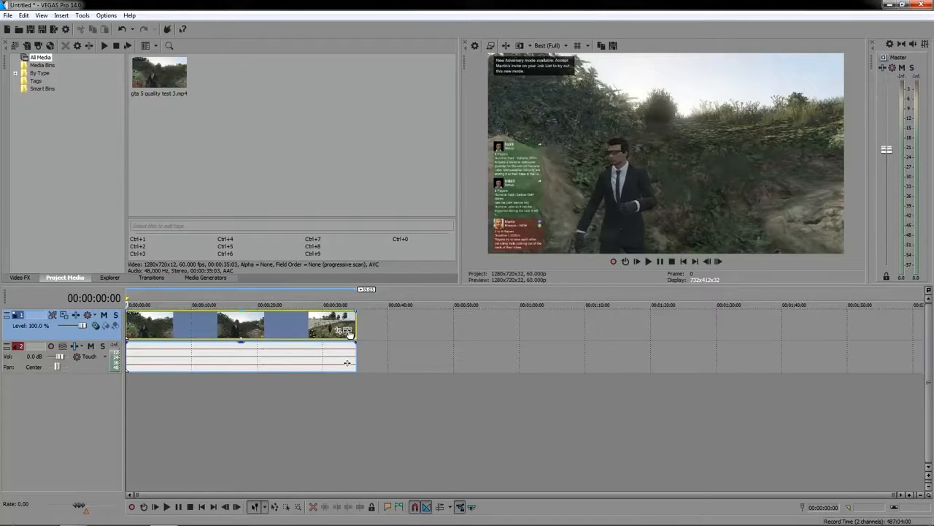
- Examine the Video Event FX plug-ins available for the timeline clip without adding any
click(348, 331)
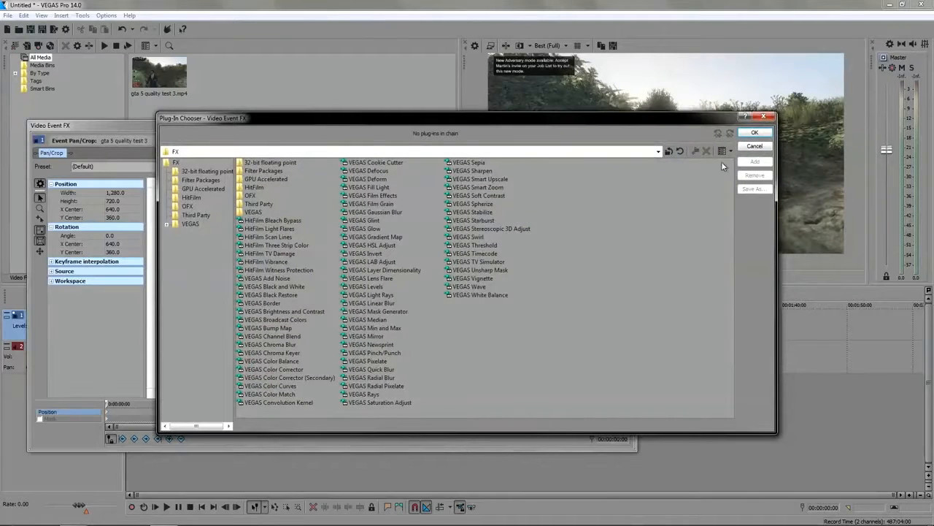
click(754, 146)
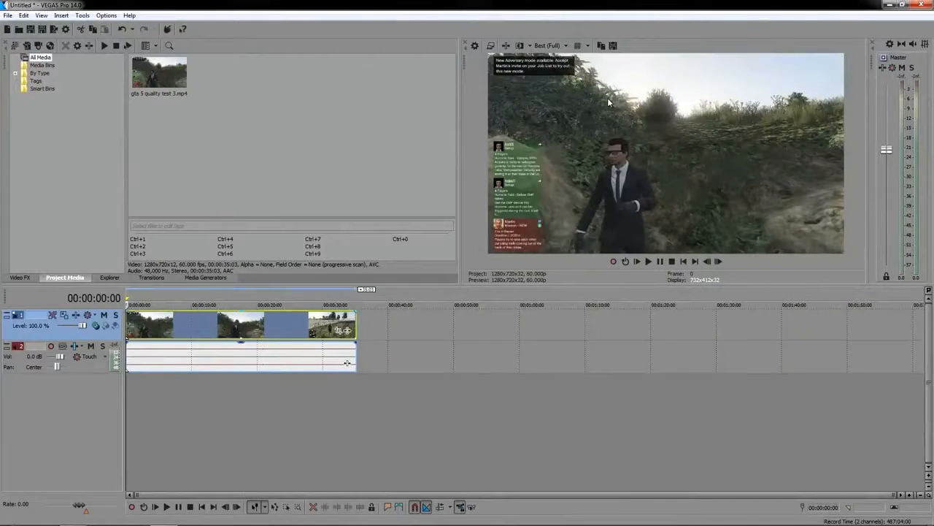
- Try the video preview at Draft (Quarter) quality, and restore it to Best (Full)
click(556, 47)
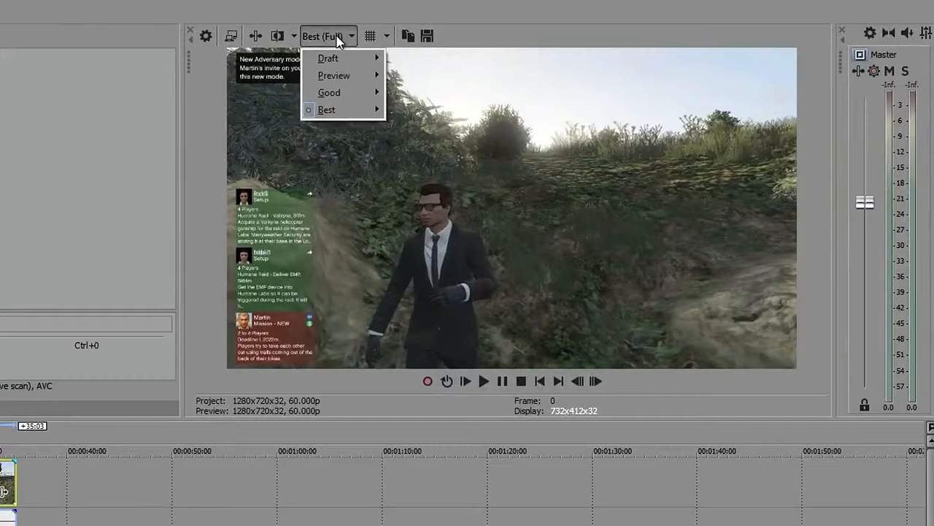
mouse_move(344, 54)
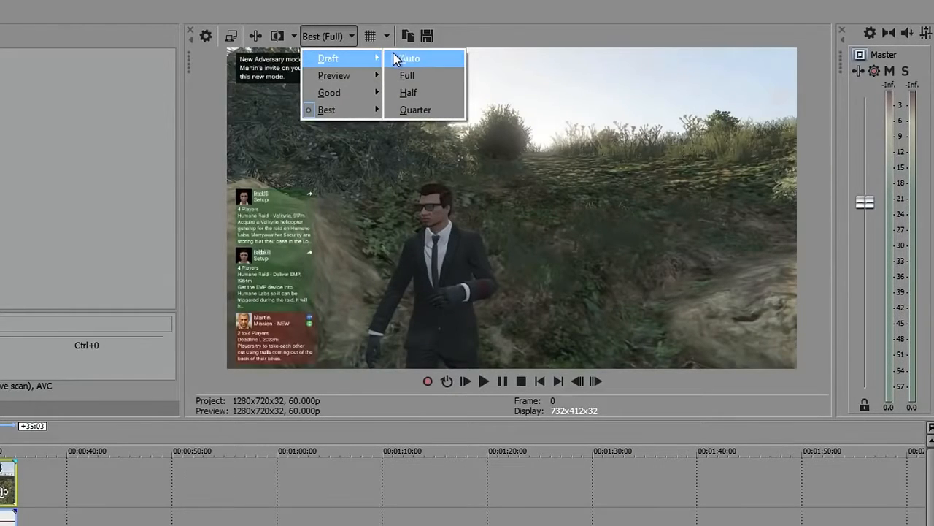
click(422, 109)
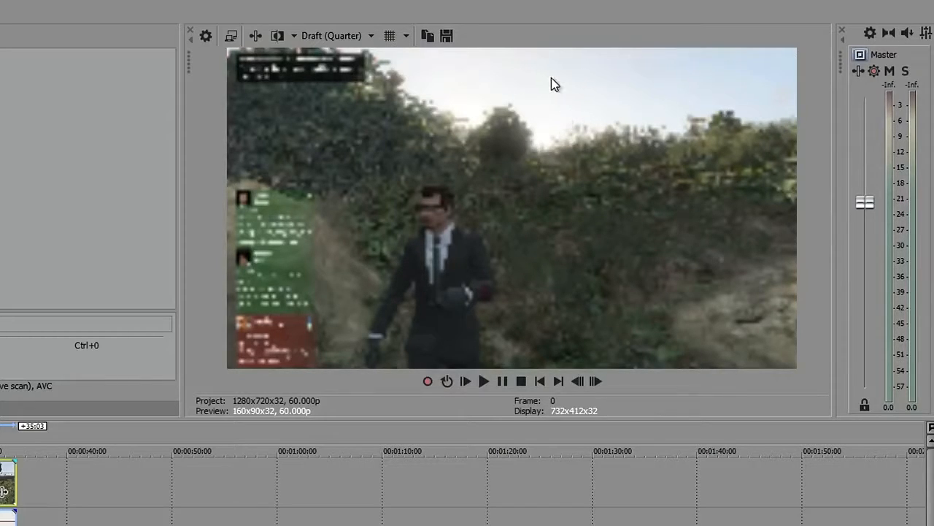
click(334, 36)
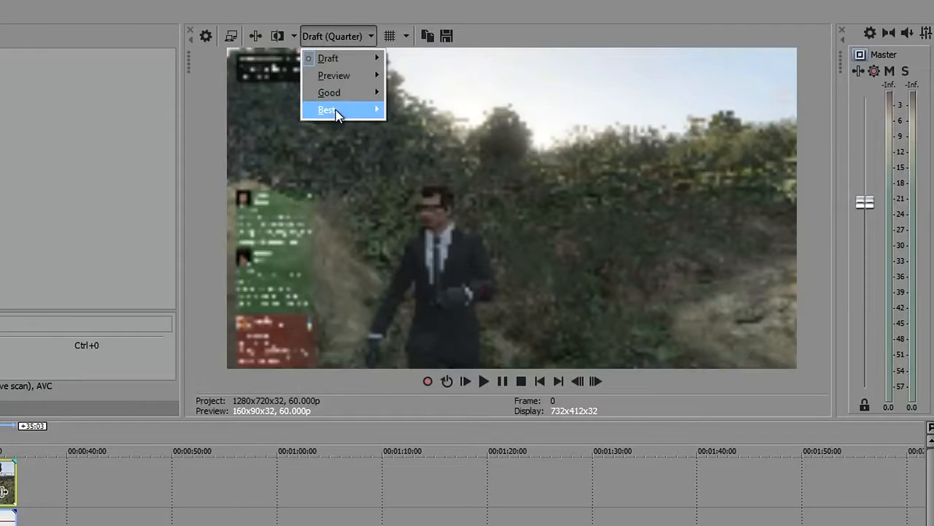
mouse_move(336, 111)
click(403, 125)
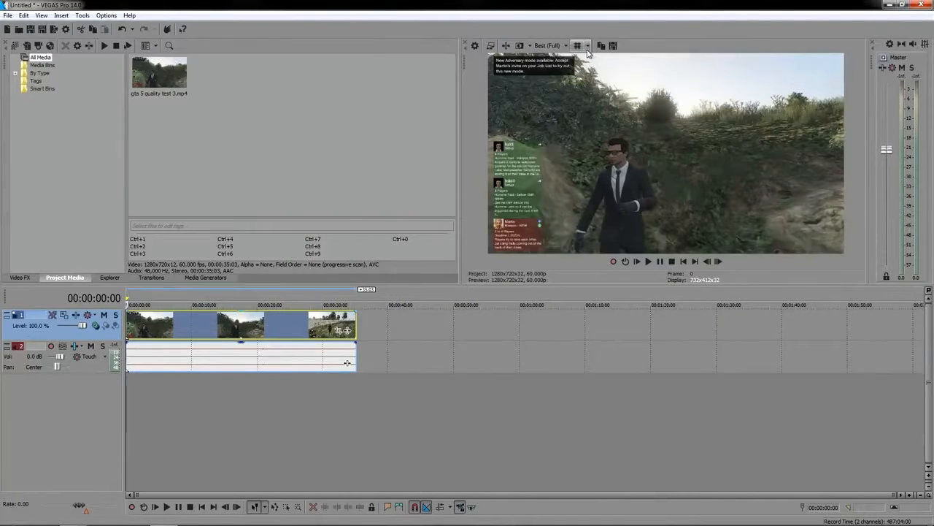
- Examine the video preview's overlay options and the Save Snapshot to File dialog without saving an image
click(588, 48)
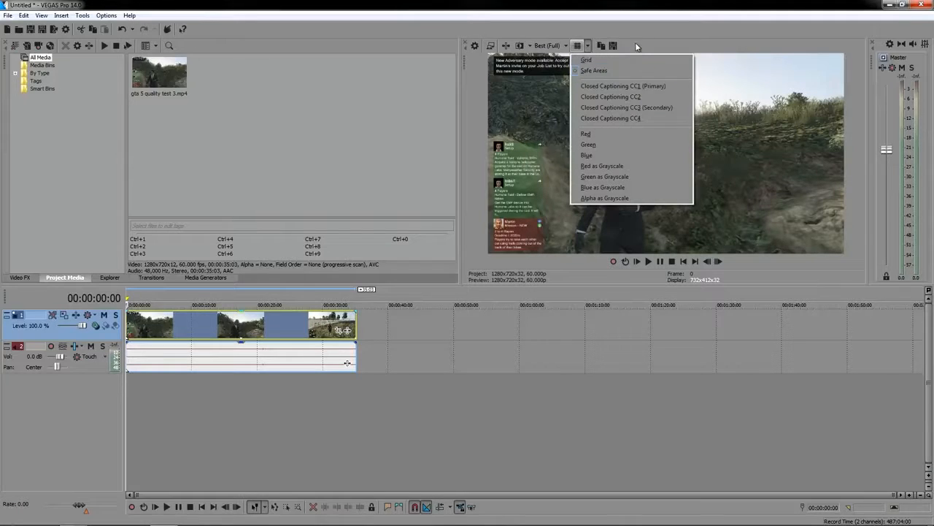
click(610, 71)
click(588, 46)
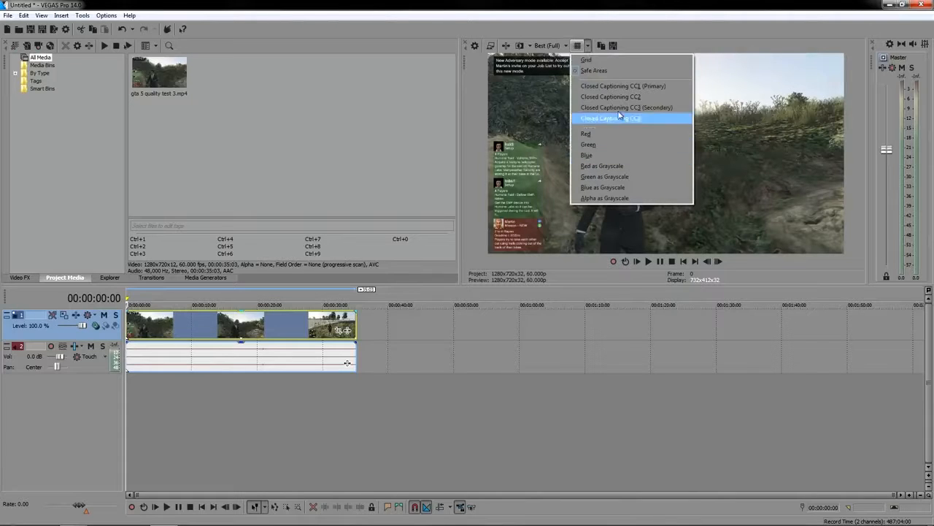
click(631, 44)
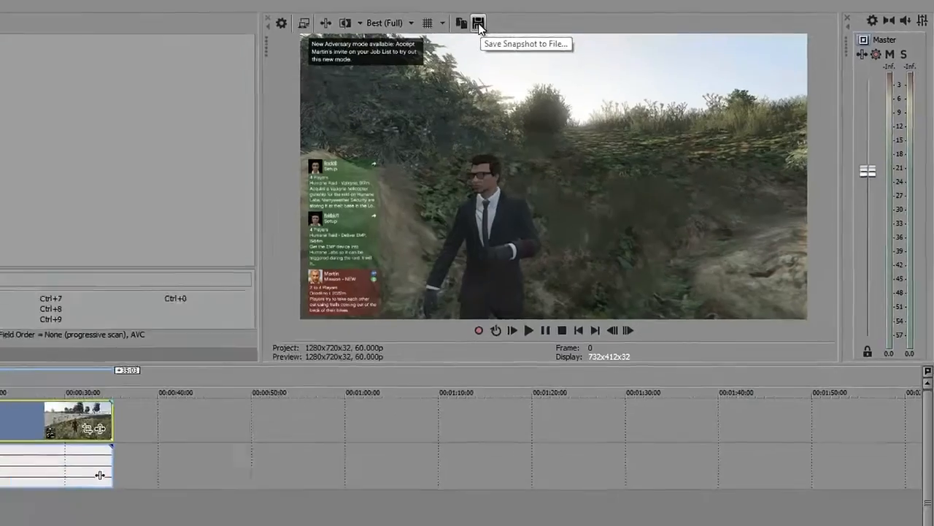
click(478, 23)
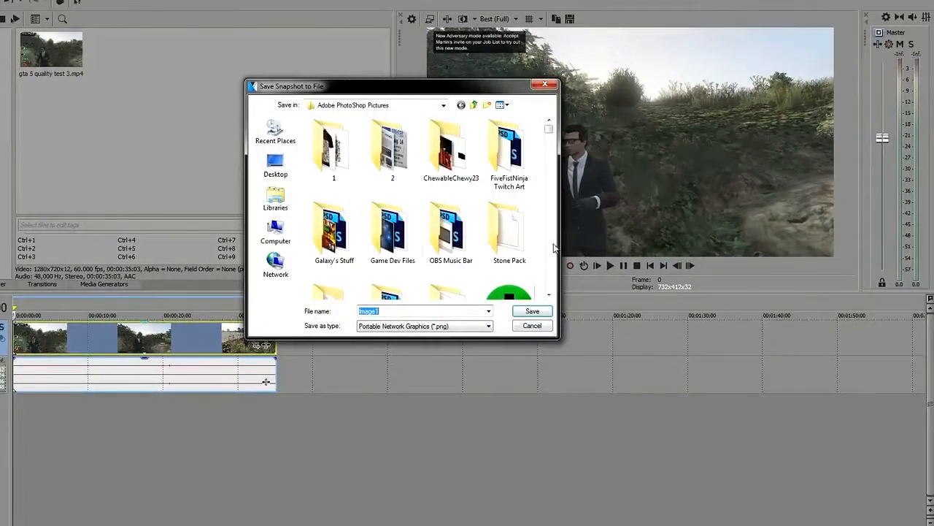
click(536, 328)
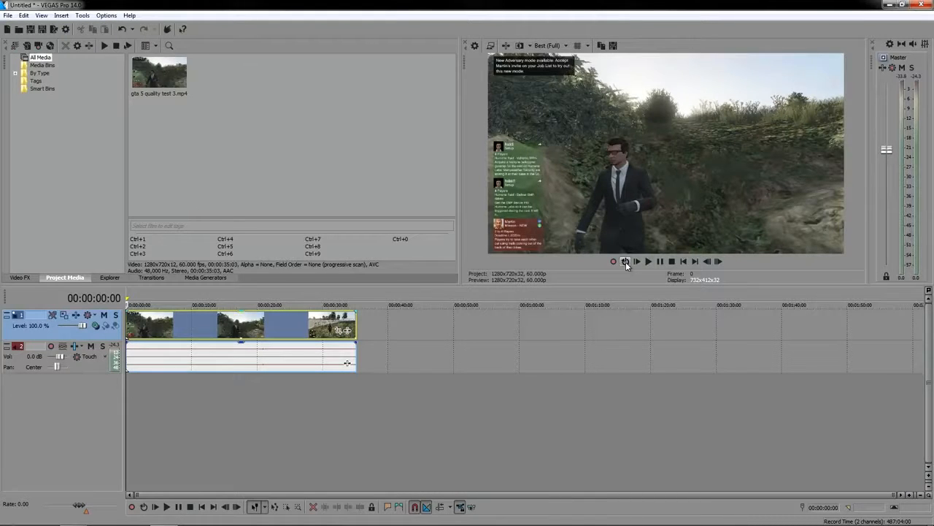
- Compare the preview resolution readout at Draft (Quarter) and Best (Full) quality, ending on Best (Full)
double_click(213, 402)
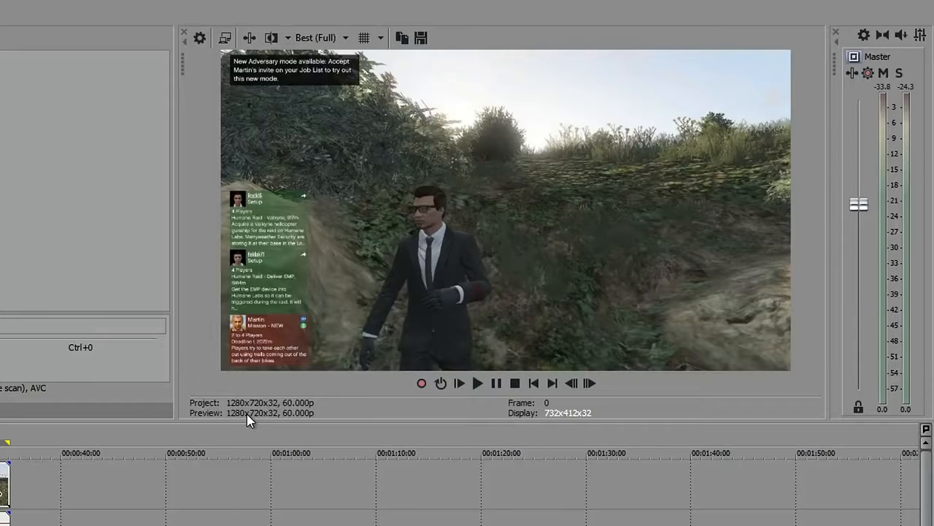
click(325, 38)
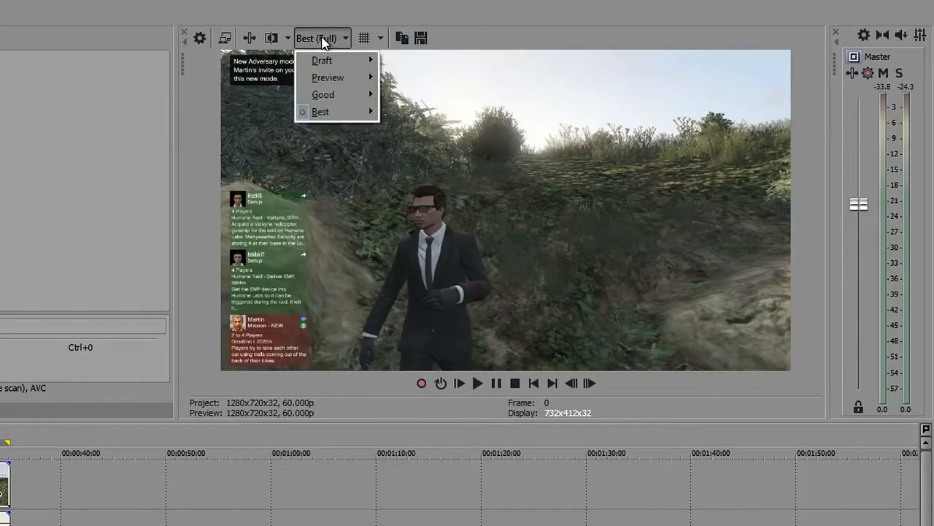
mouse_move(332, 70)
click(407, 113)
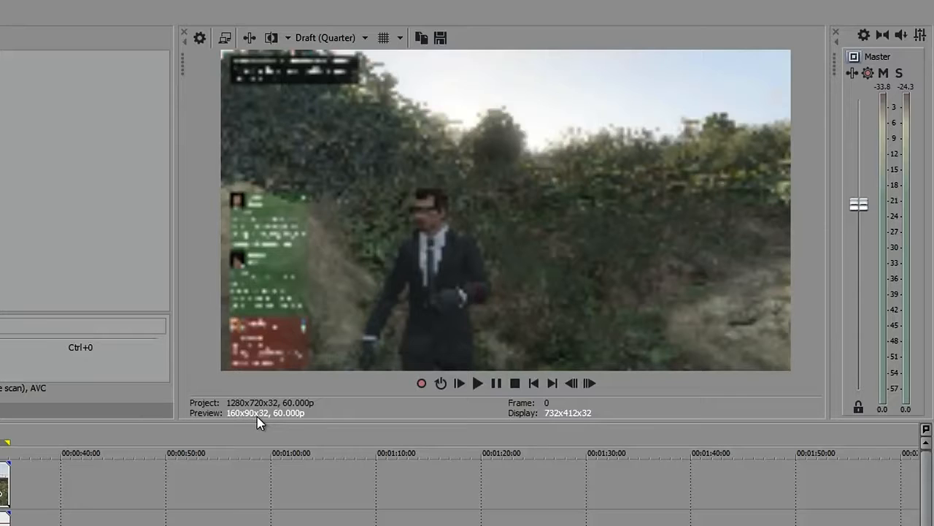
click(327, 38)
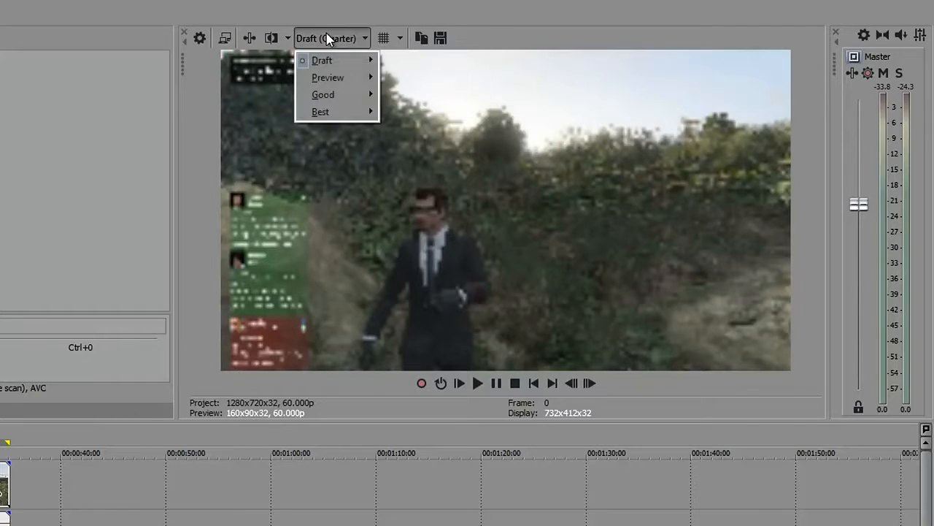
mouse_move(355, 113)
click(397, 127)
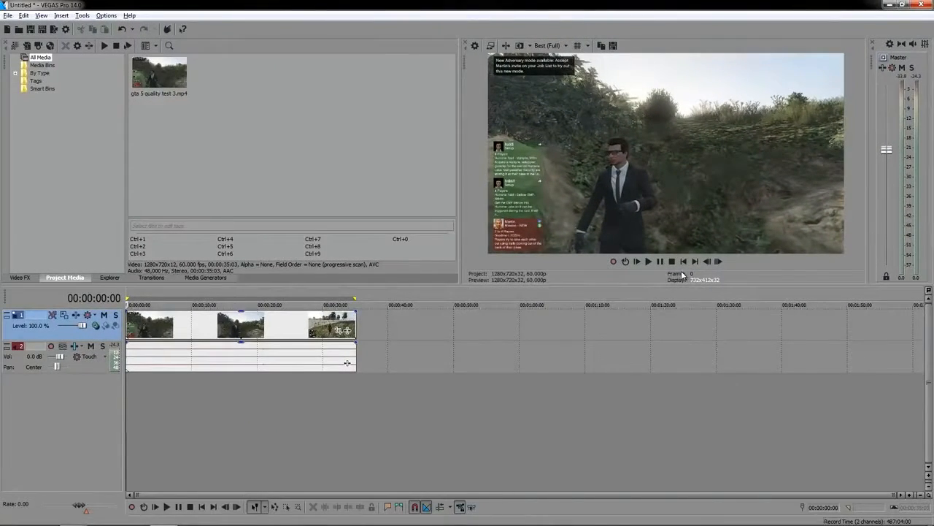
- Step through the clip frame by frame from about 00:00:22:09 to 00:00:22:25, and return the cursor to the project start
click(273, 332)
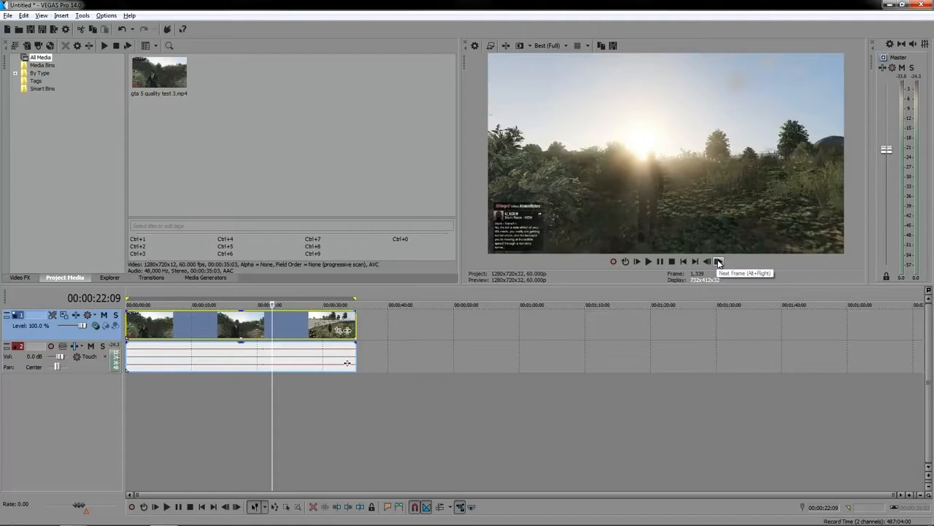
click(719, 262)
click(720, 261)
click(719, 261)
click(719, 262)
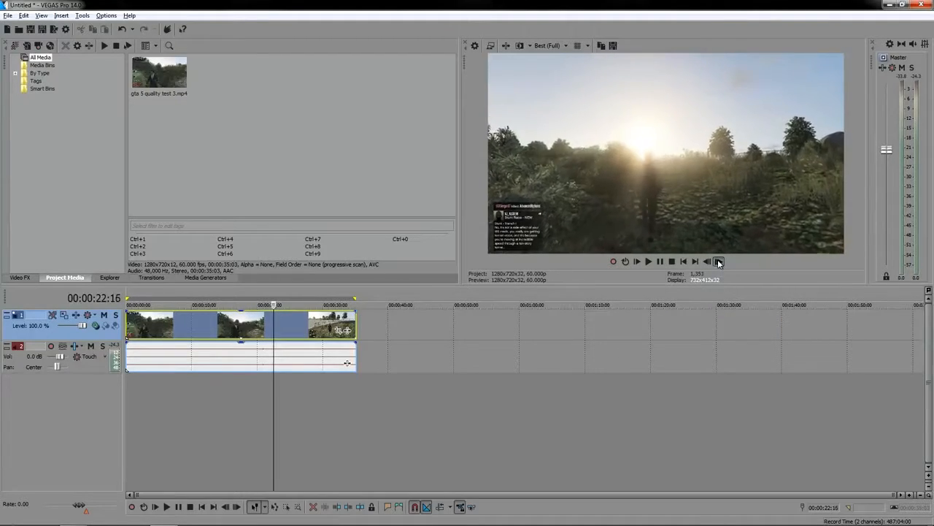
click(719, 262)
click(719, 262)
click(719, 262)
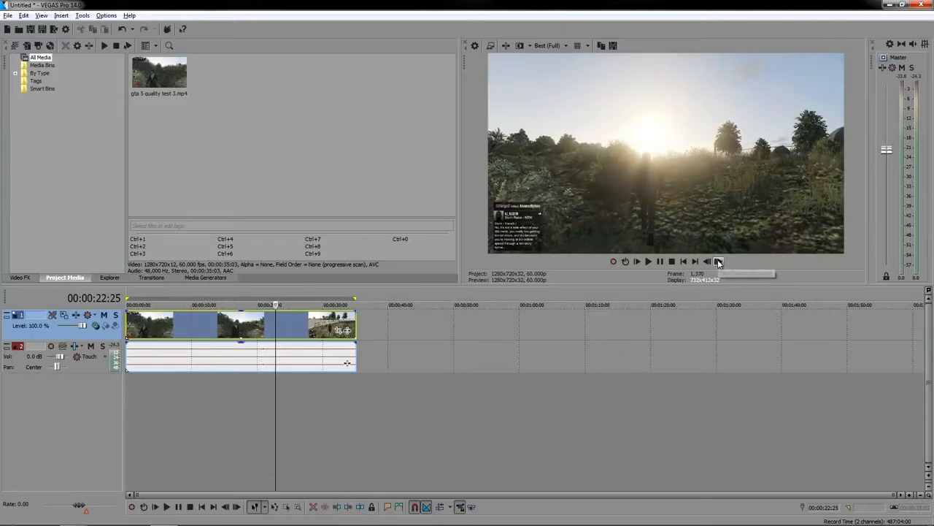
click(719, 262)
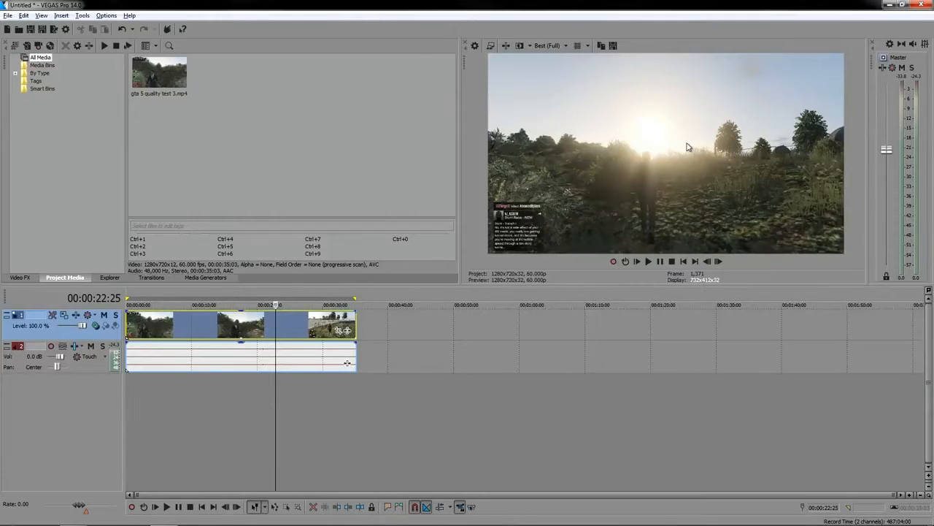
key(ctrl+Home)
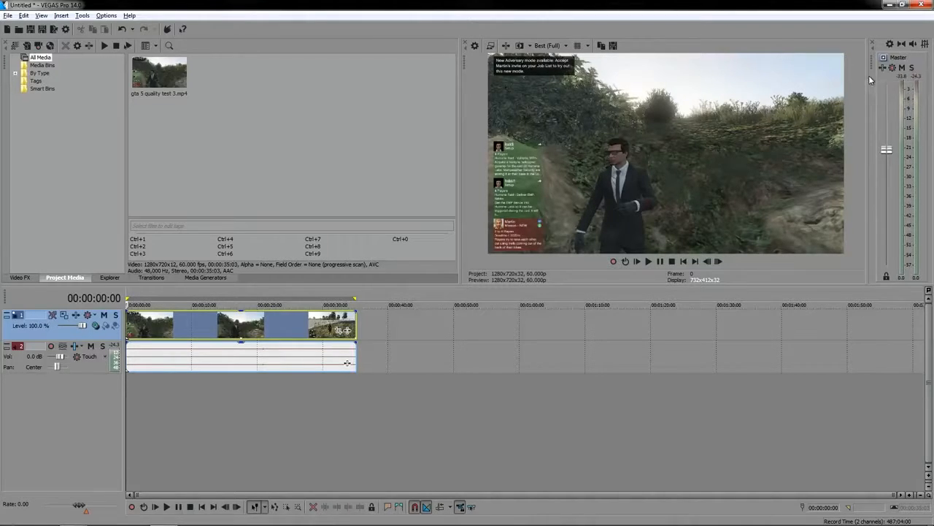
- Widen the Master audio panel slightly and try lowering its output fader
mouse_move(867, 76)
mouse_down()
mouse_move(855, 74)
mouse_move(852, 86)
mouse_up()
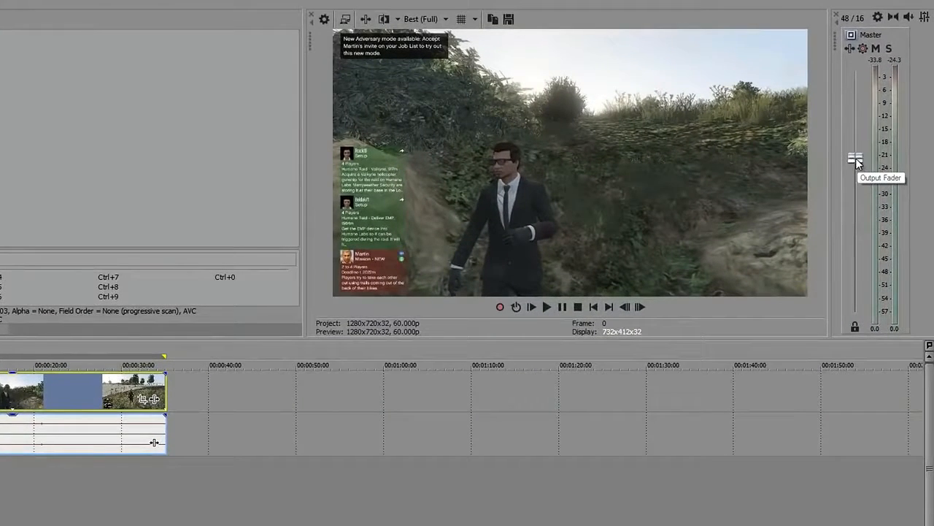
drag(856, 162, 858, 188)
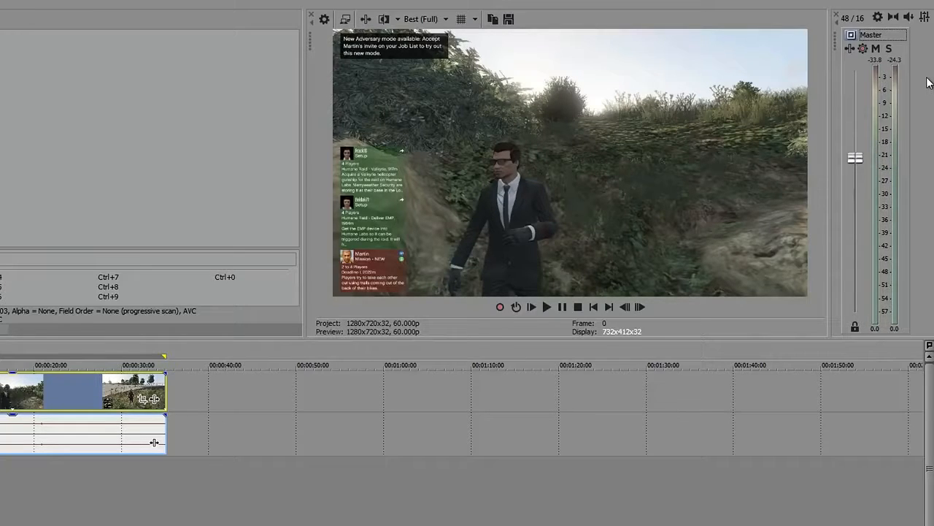
- Open the project audio properties from the Master audio panel
click(880, 18)
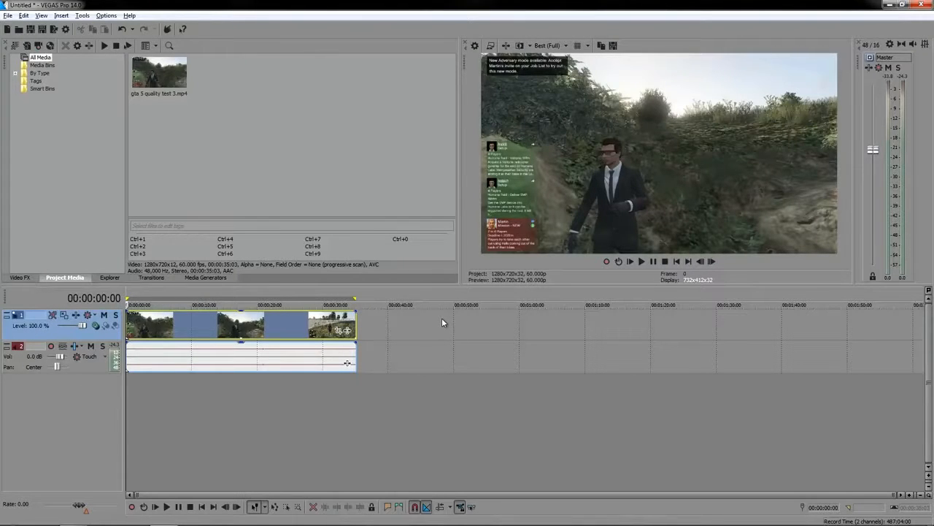
- Place the cursor at several points on the empty timeline beyond the clip, ending at 00:00:45:23
click(402, 322)
click(532, 331)
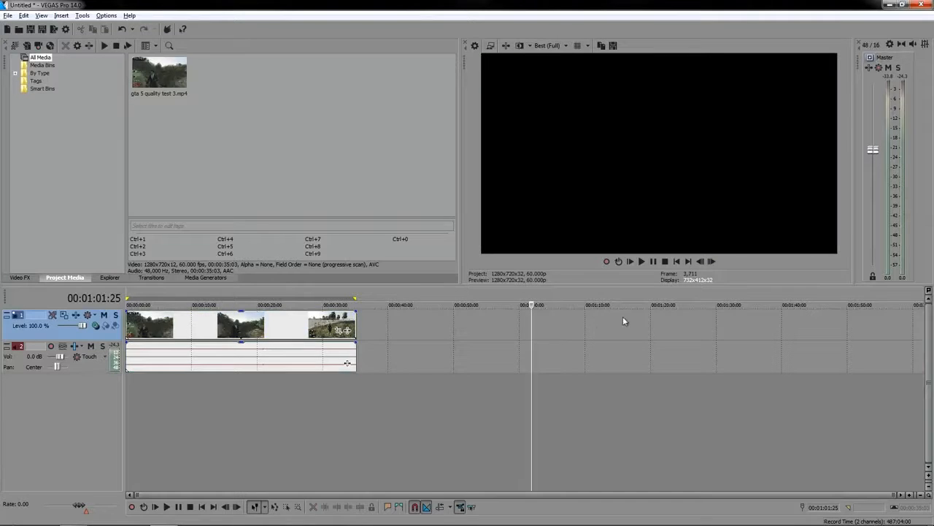
click(626, 321)
click(731, 324)
click(517, 324)
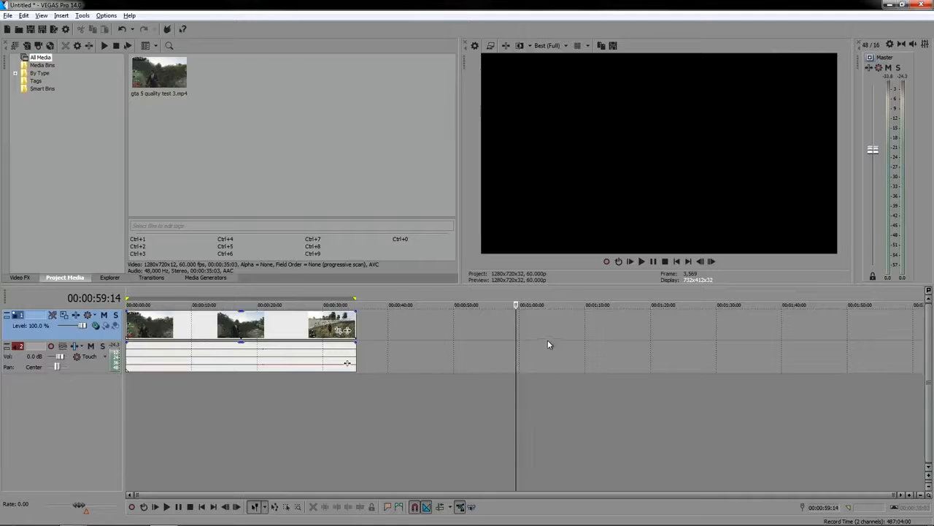
click(427, 329)
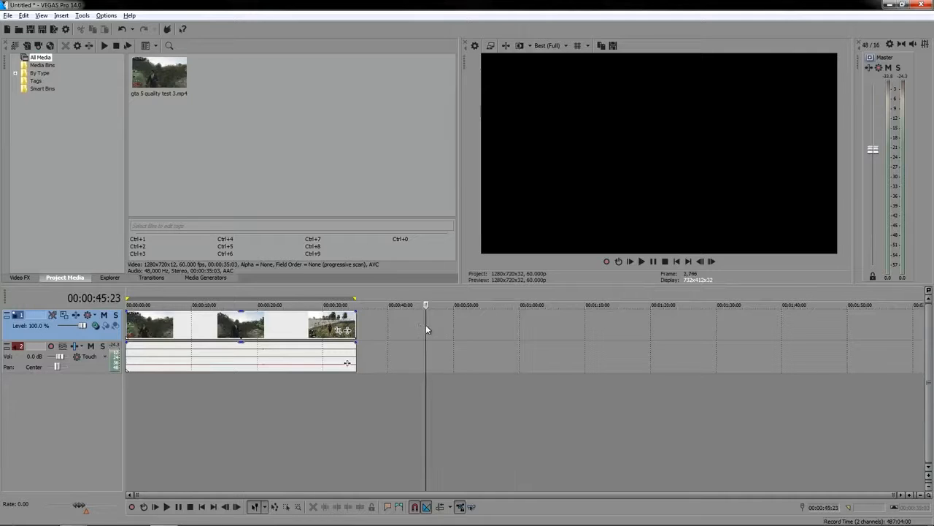
- Magnify the timeline around the cursor and reposition the cursor at nearby times, including 00:00:44:27
key(Up)
key(Up)
key(Up)
key(Up)
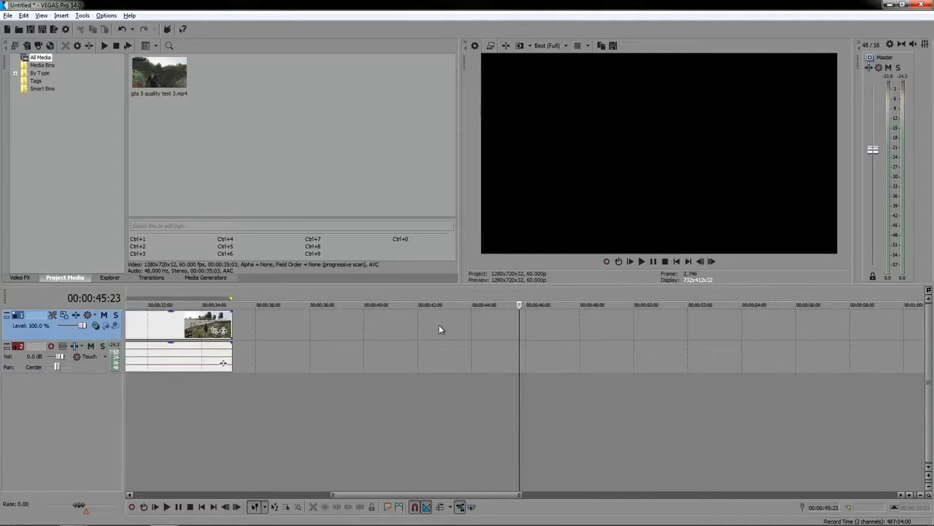
click(480, 324)
click(496, 324)
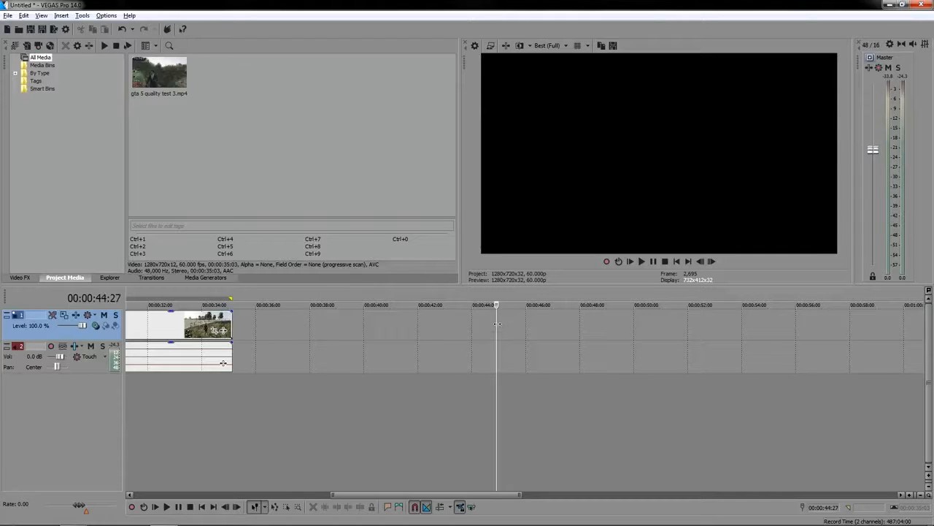
click(515, 325)
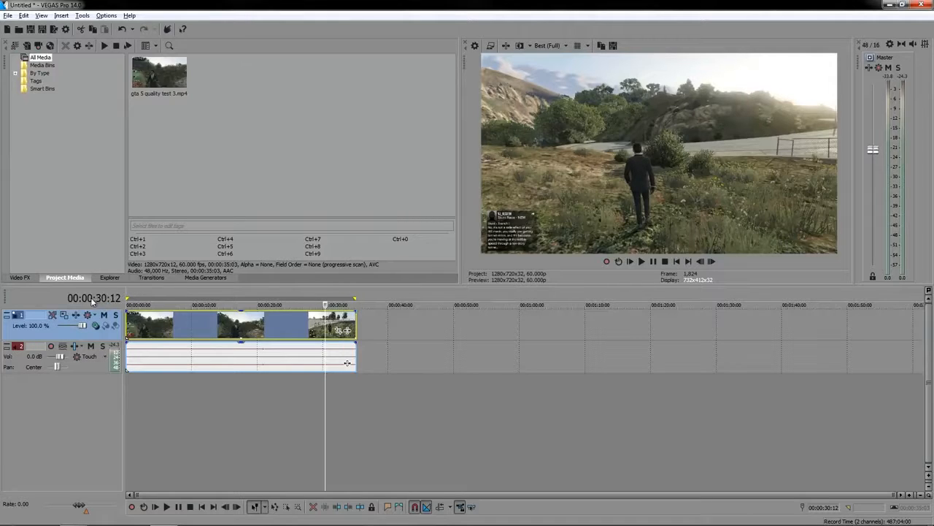
- Check the time display with the cursor at various points in the clip and at its end, finishing at 00:00:05:08
click(258, 338)
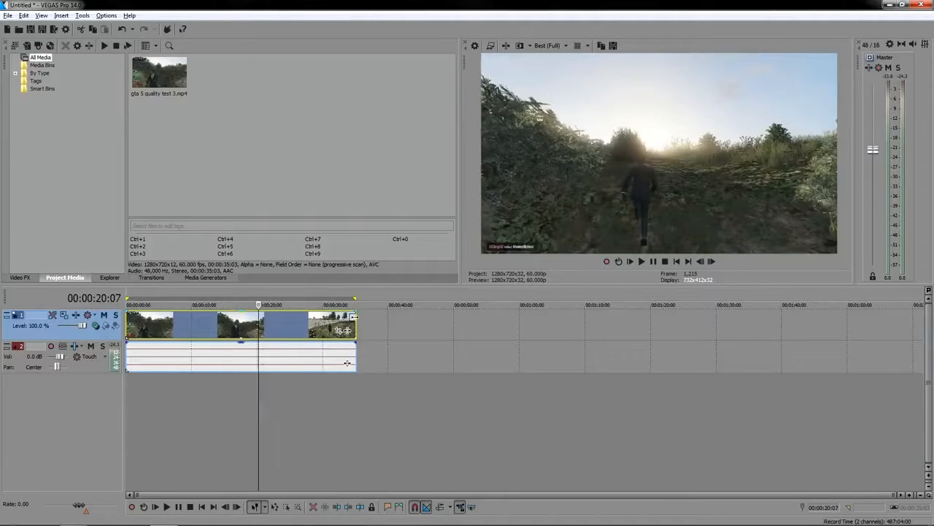
key(End)
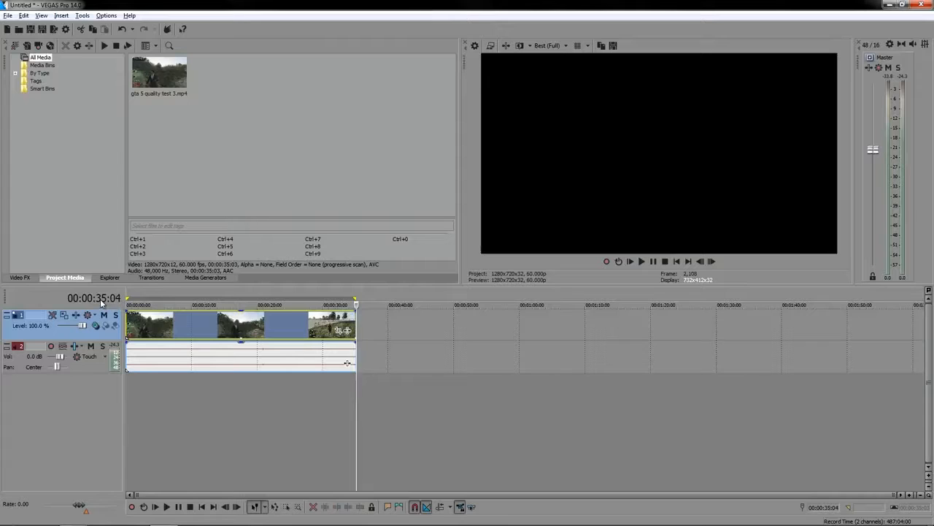
click(185, 325)
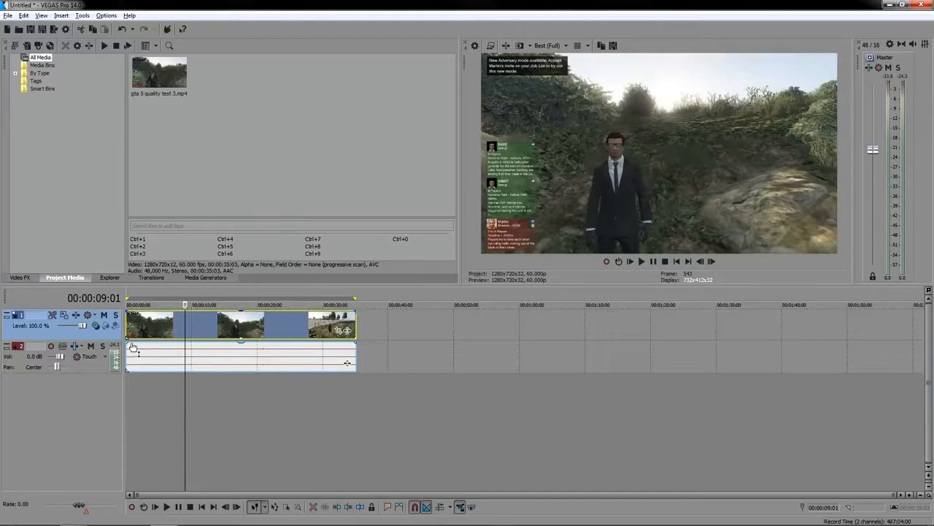
click(176, 331)
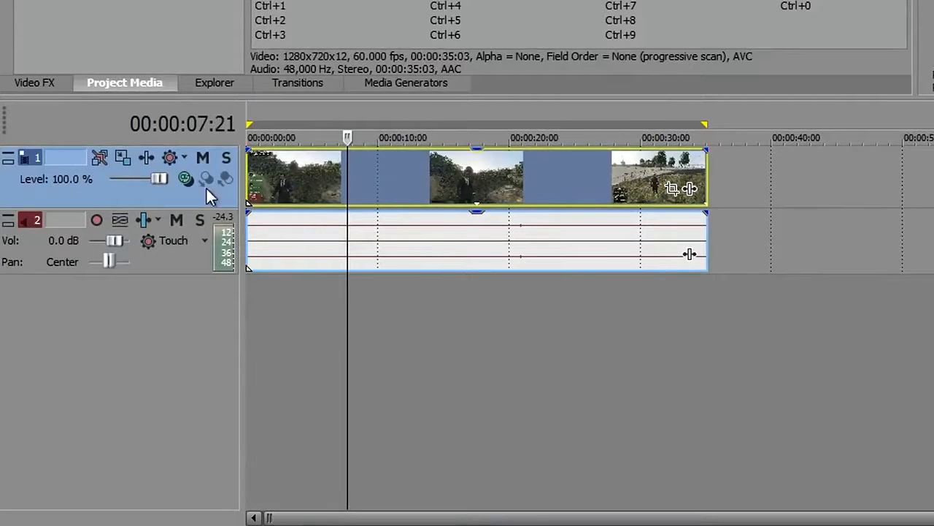
click(315, 180)
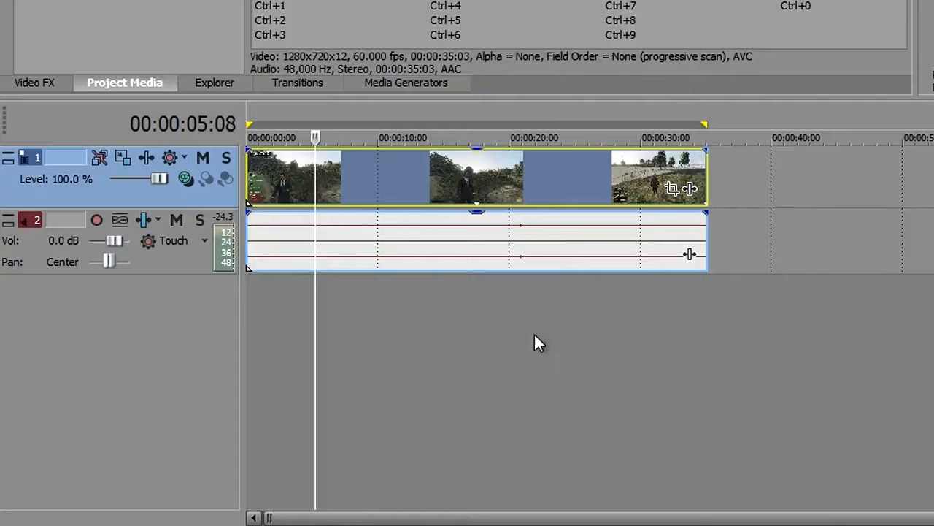
- Try adding an empty video track above the clip, delete that track, and return the cursor to the project start
right_click(359, 315)
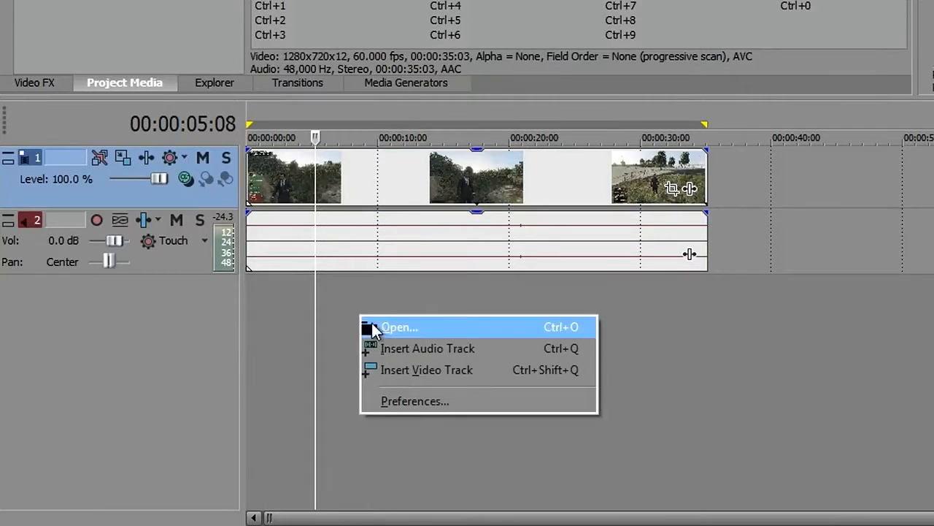
click(427, 374)
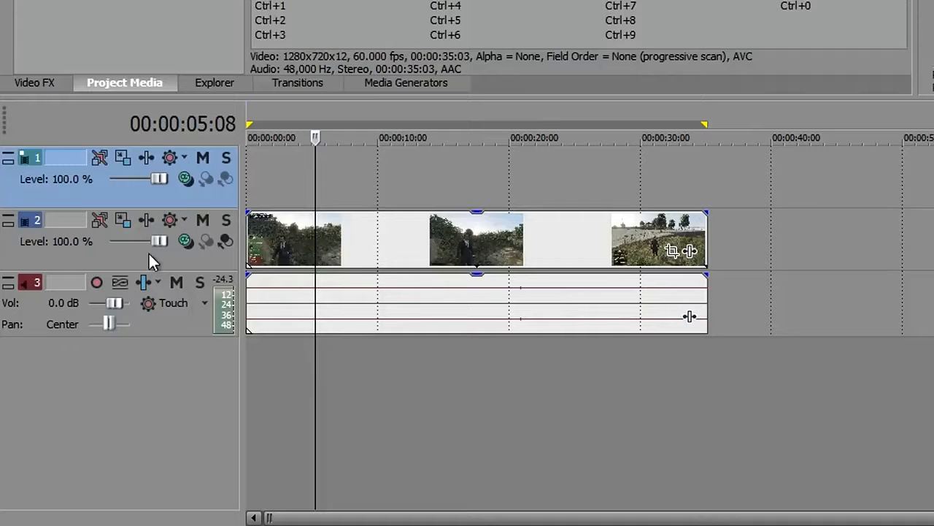
click(102, 259)
click(124, 189)
key(Delete)
key(Home)
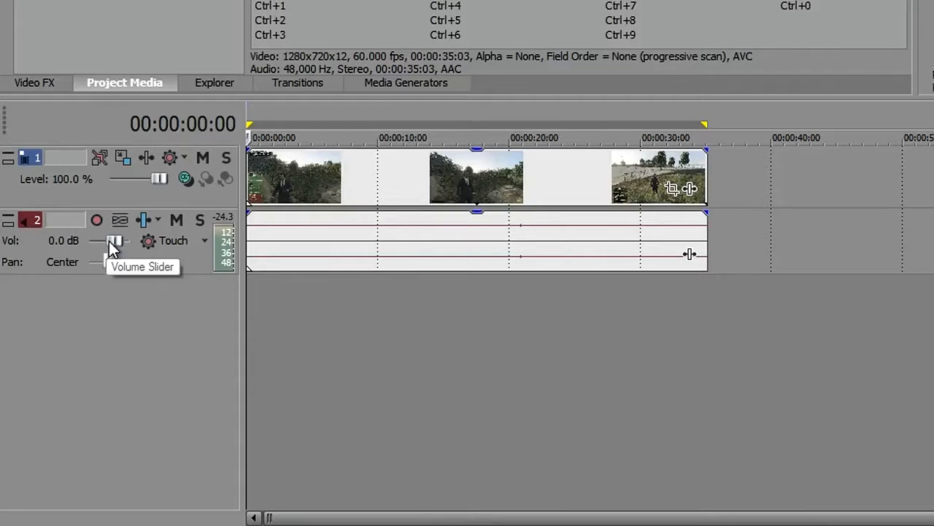
- Raise the audio track's volume to 0.1 dB, and try panning it 19 % left before returning the pan to Center
drag(109, 241, 123, 243)
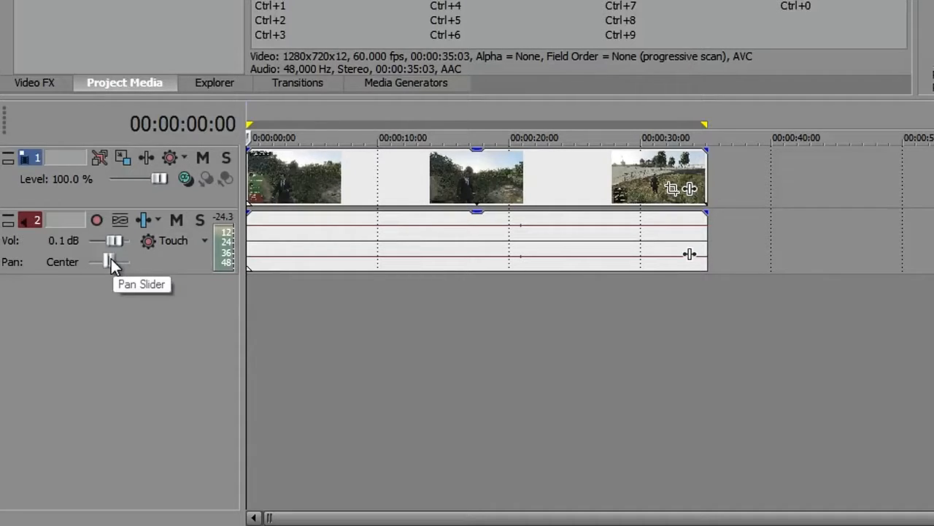
drag(111, 258, 104, 257)
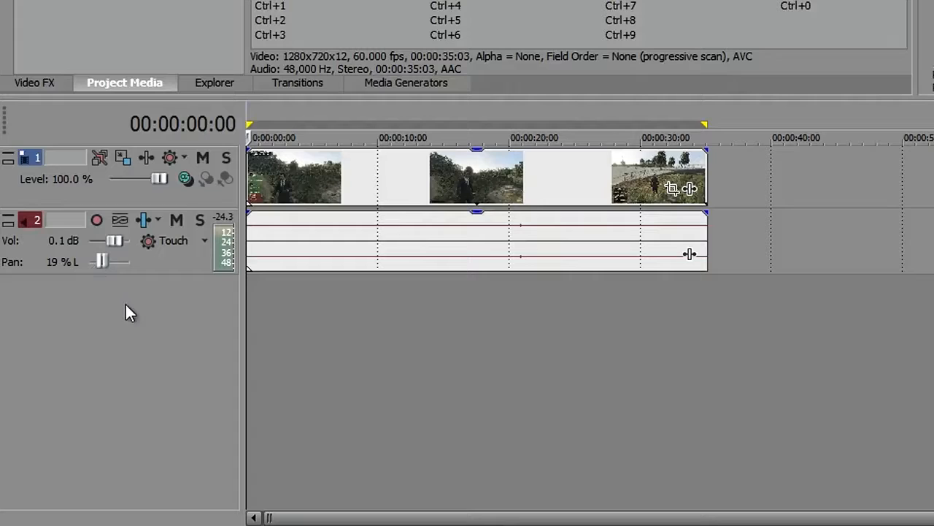
drag(104, 262, 111, 260)
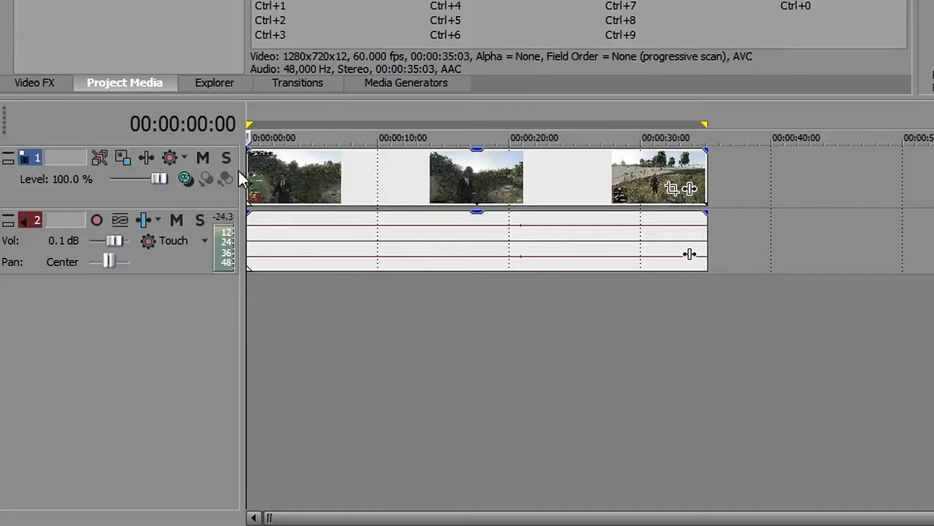
- Examine the video track's automation modes, Solo control and compositing modes, keeping Source Alpha as the compositing mode
click(185, 157)
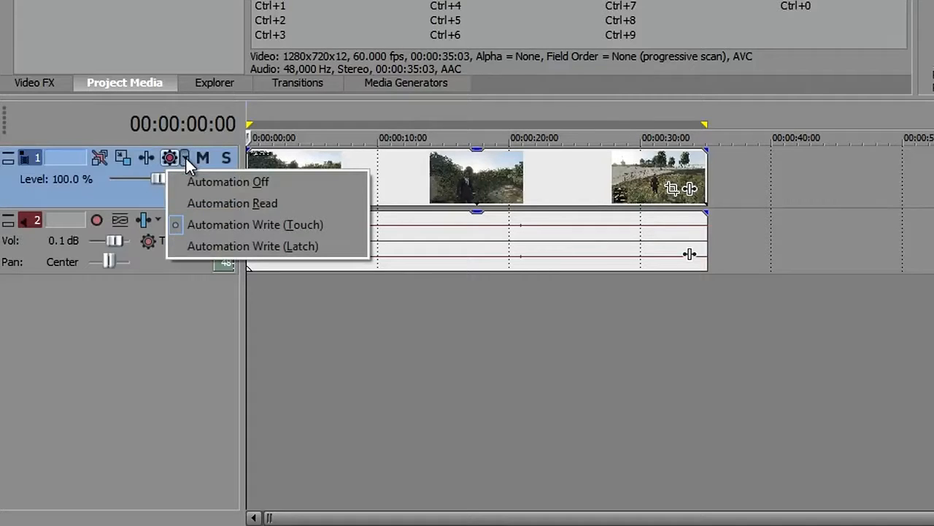
click(187, 157)
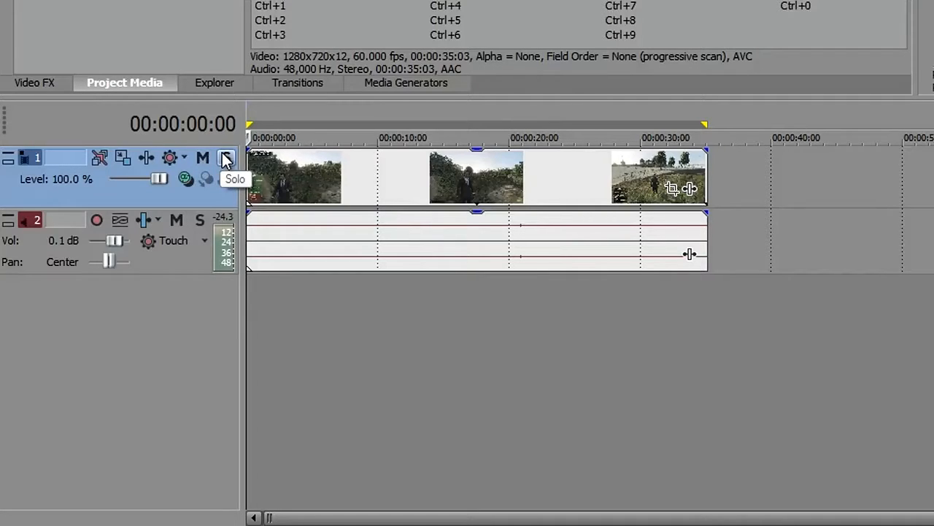
click(227, 159)
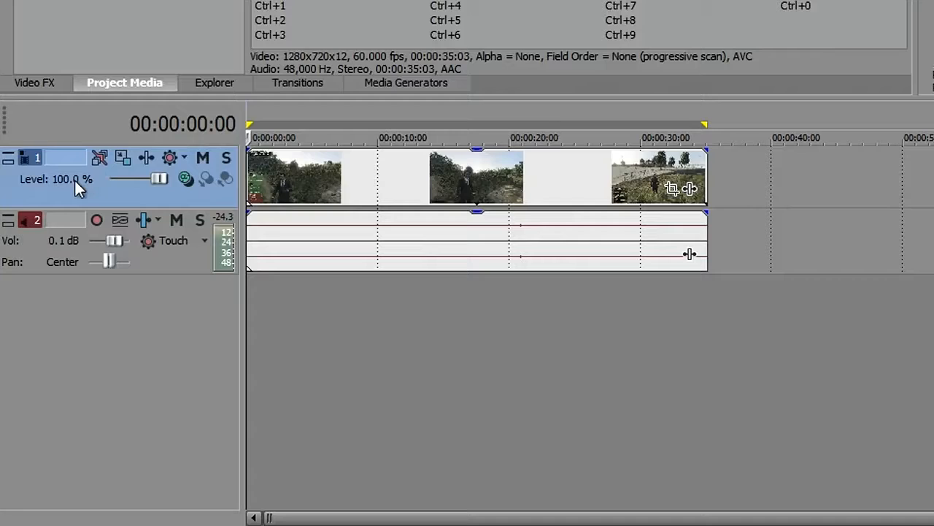
click(184, 180)
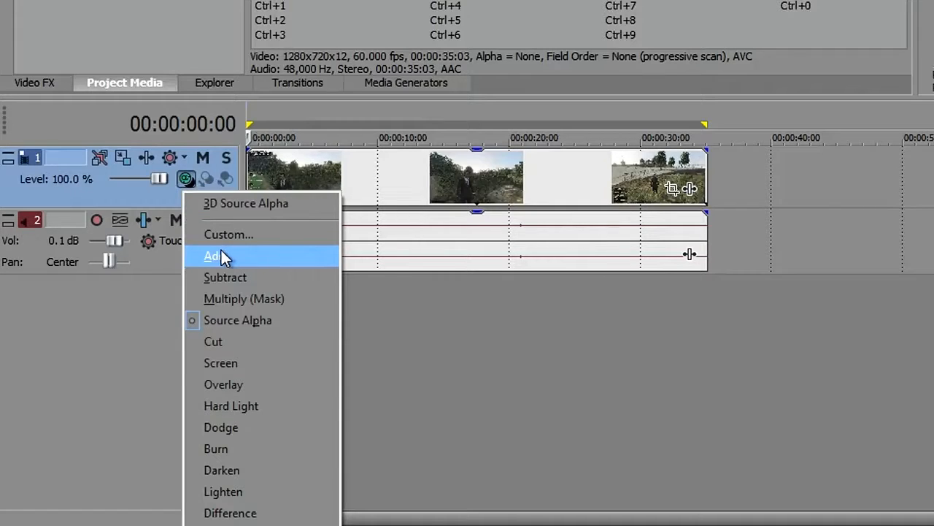
click(222, 323)
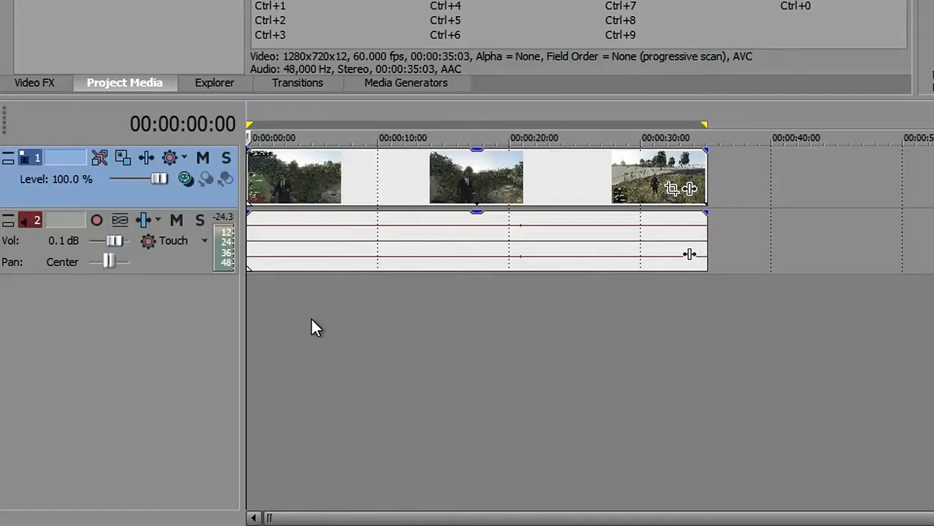
- Insert a video track above the clip, add Blue background.png matching the clip's length, and return the cursor to the project start
right_click(309, 320)
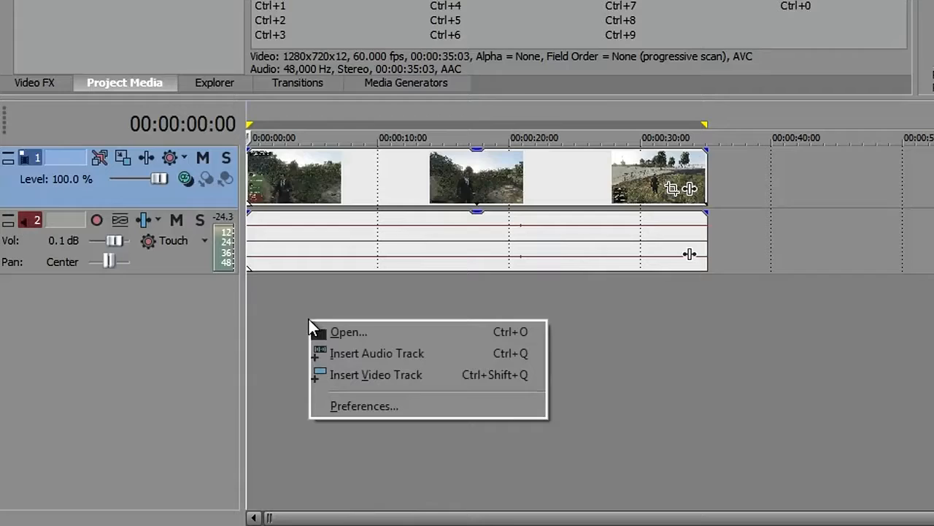
click(346, 373)
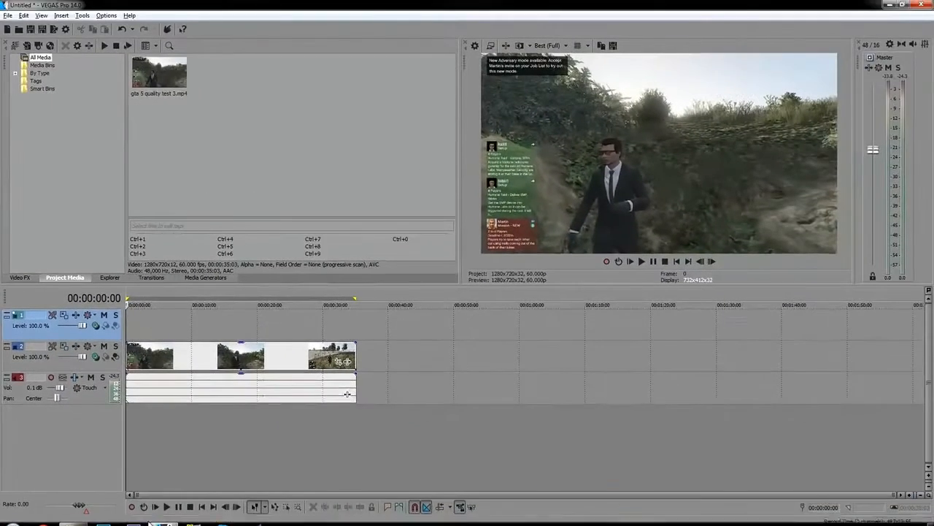
click(73, 515)
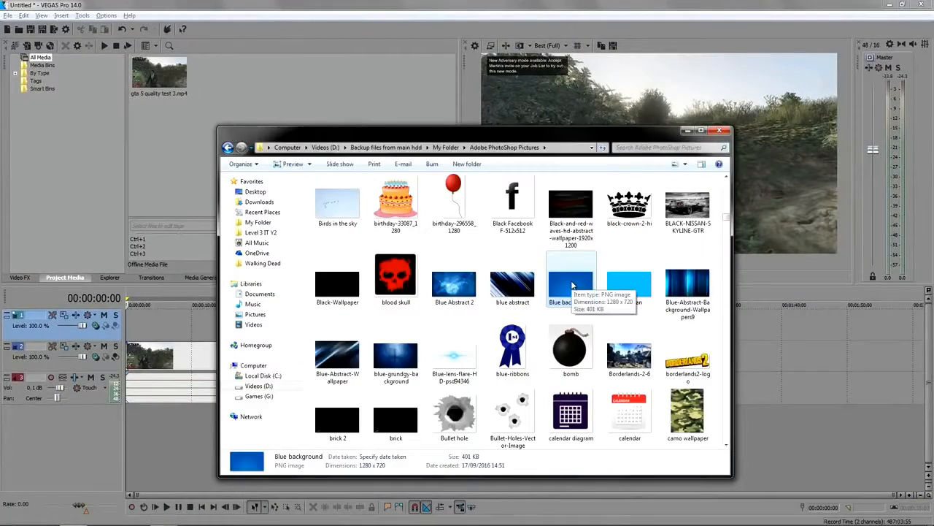
drag(575, 281, 357, 324)
click(148, 327)
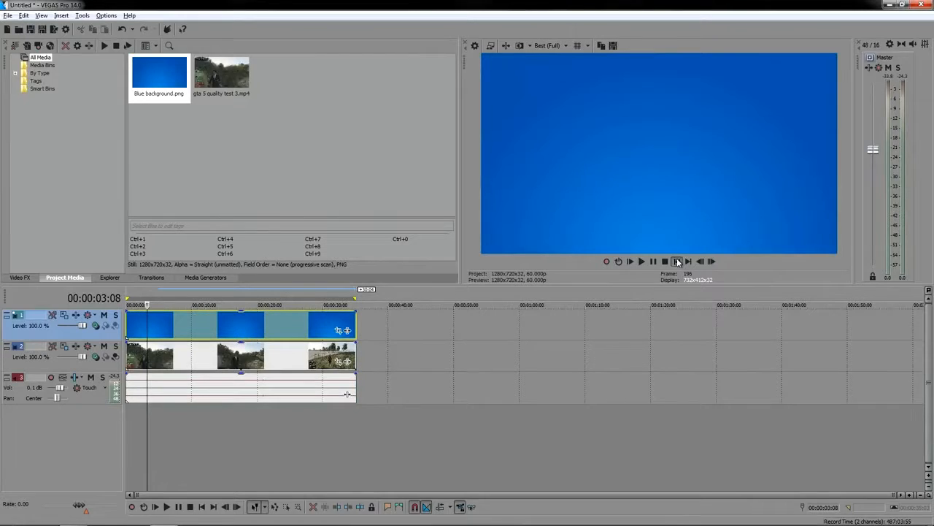
click(676, 260)
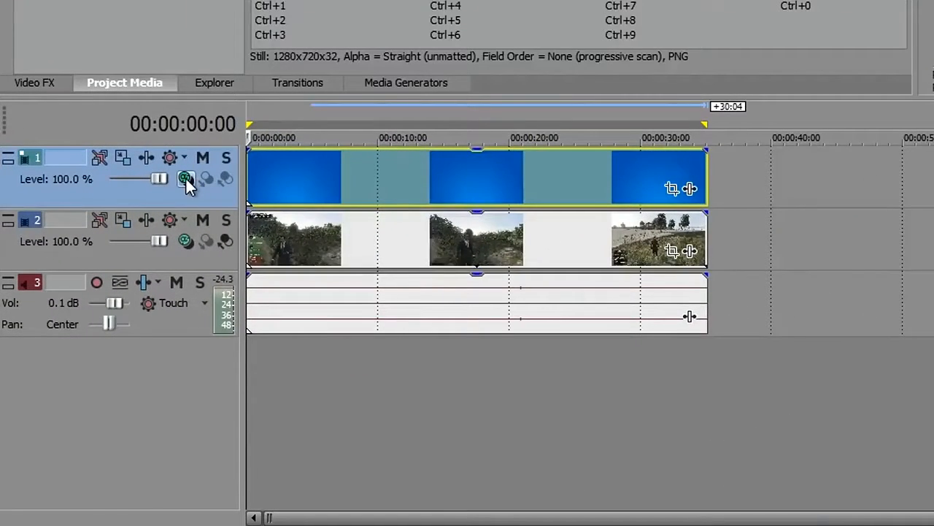
- Try the Add, Darken and Subtract compositing modes on the blue background track over the gameplay clip
click(186, 177)
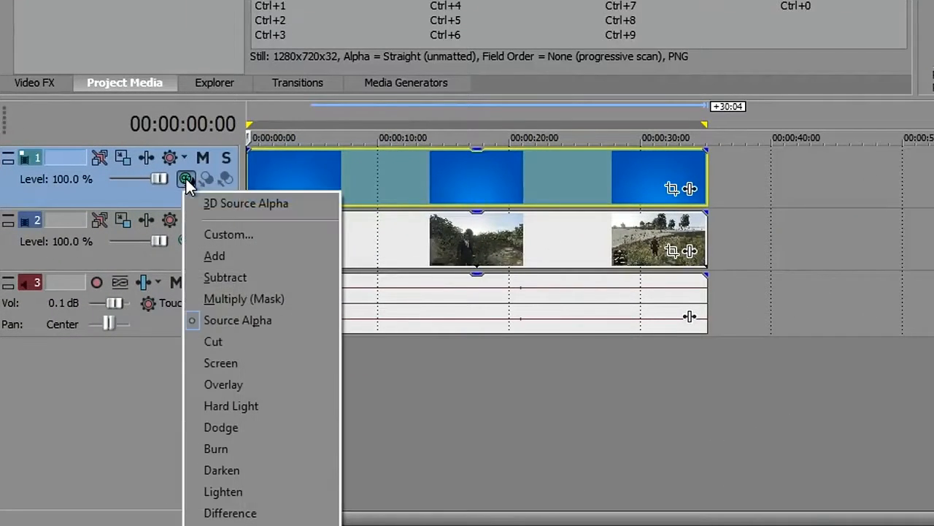
click(231, 252)
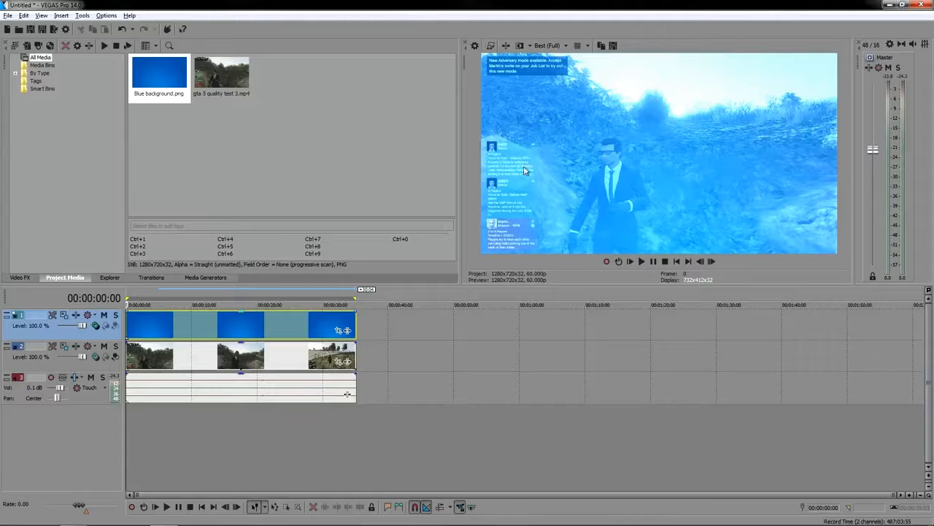
click(95, 325)
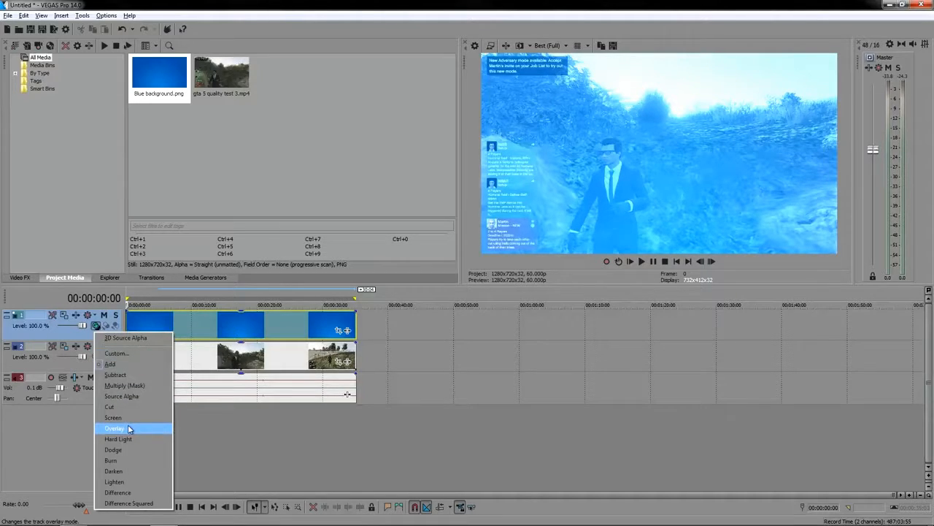
click(134, 461)
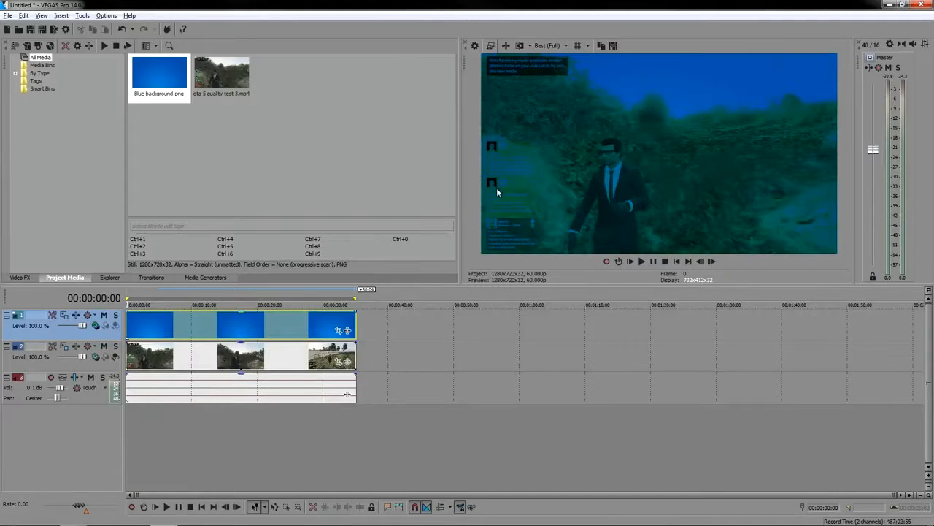
click(96, 326)
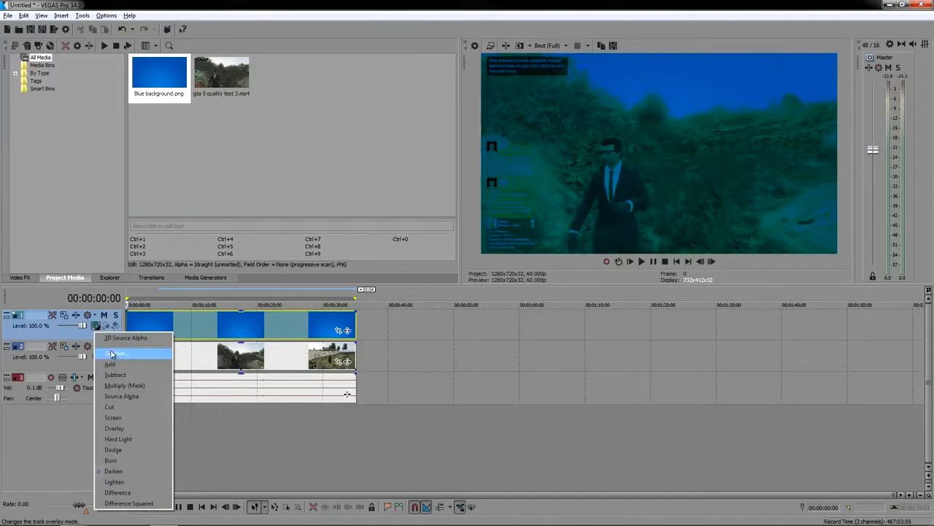
click(116, 375)
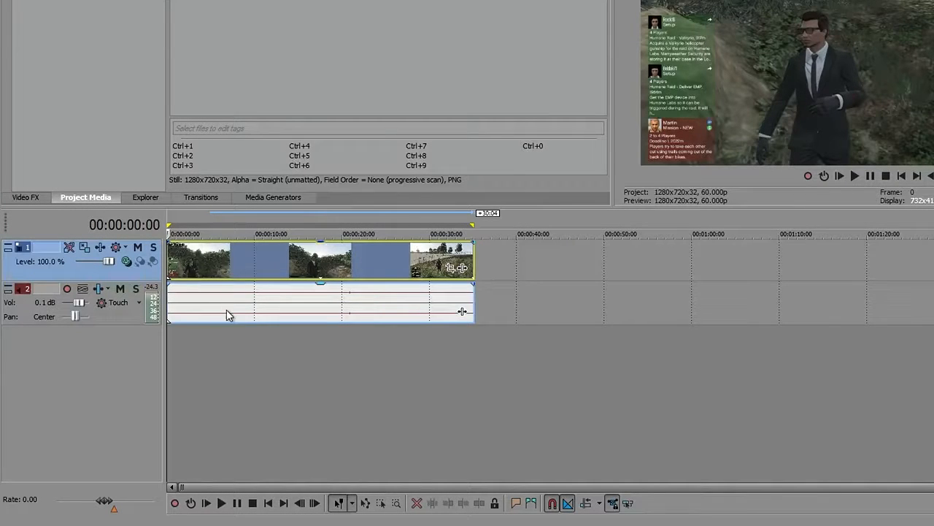
- Review the gameplay video event's context options and its event properties, including the switches, resample mode and playback rate
right_click(220, 260)
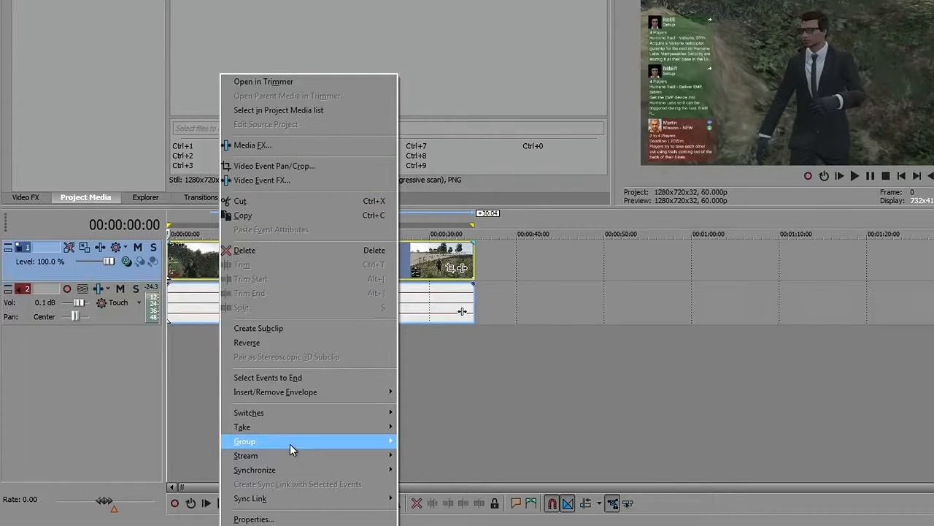
mouse_move(290, 444)
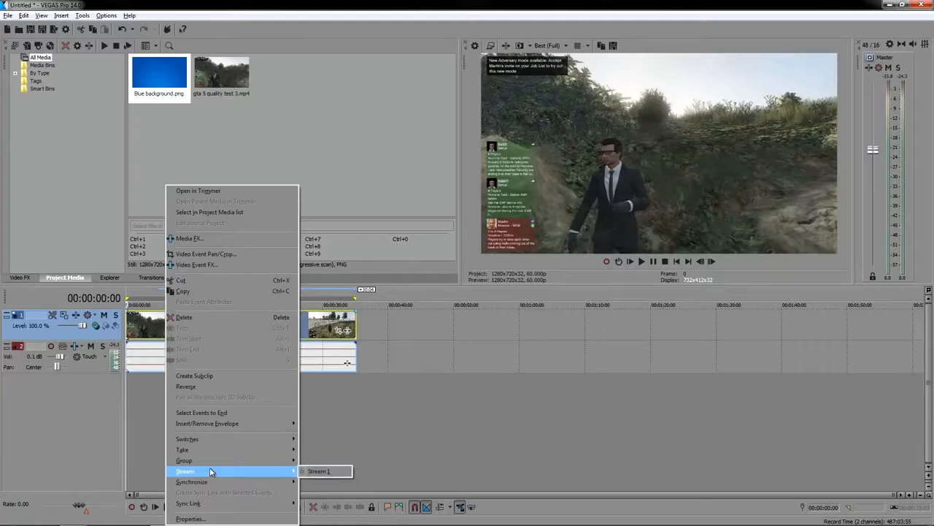
click(208, 519)
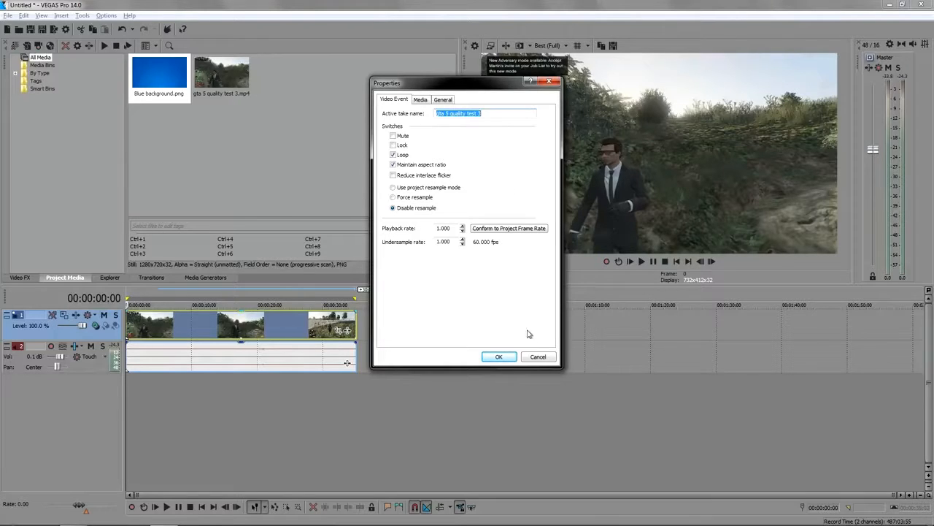
click(498, 356)
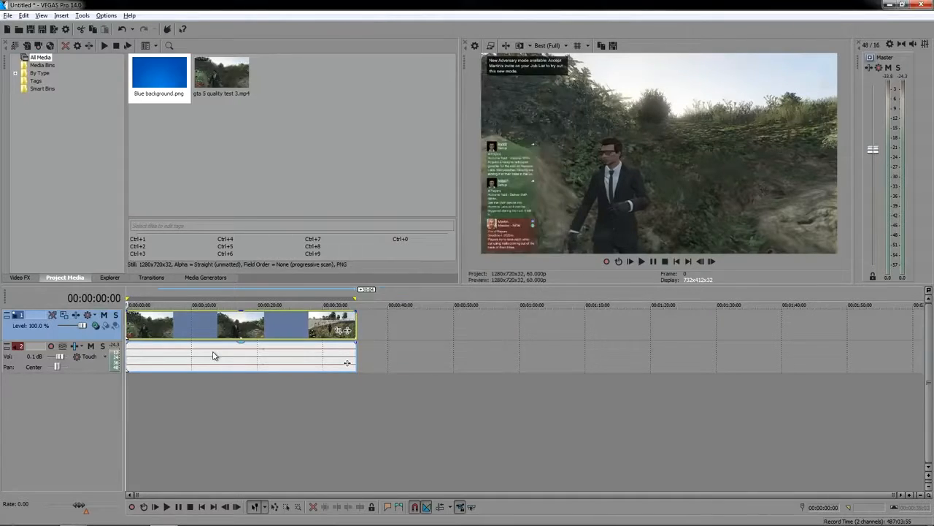
- Examine the gameplay clip's audio event properties, covering its media details, general file information, switches and time stretch / pitch shift settings
click(213, 355)
right_click(236, 354)
click(262, 349)
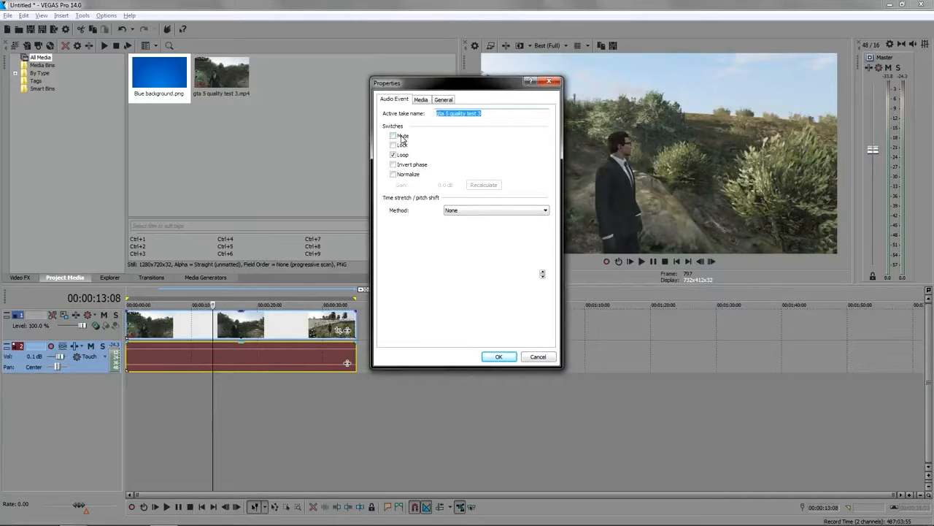
click(422, 99)
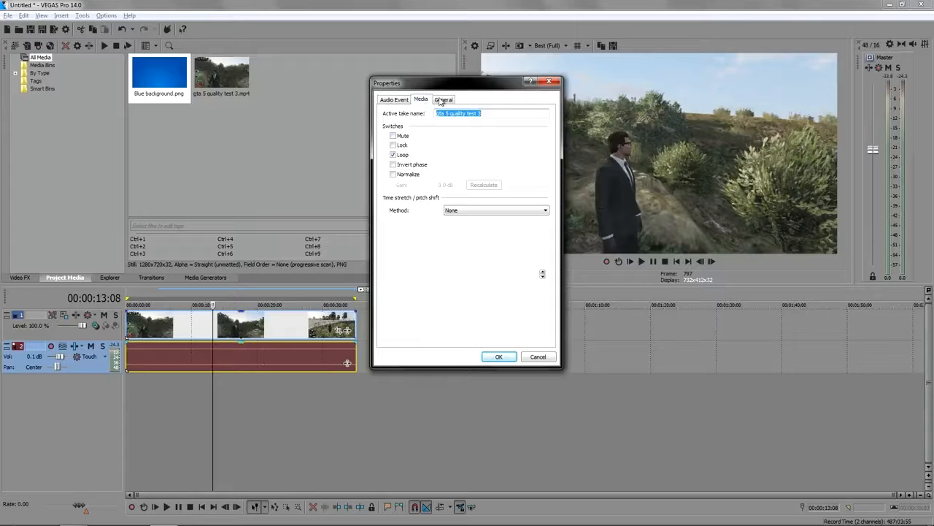
click(443, 100)
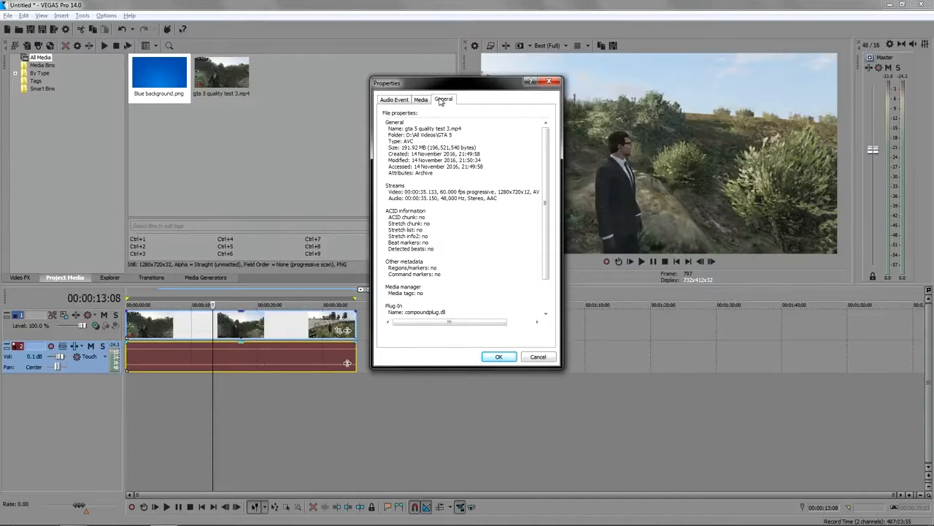
click(398, 101)
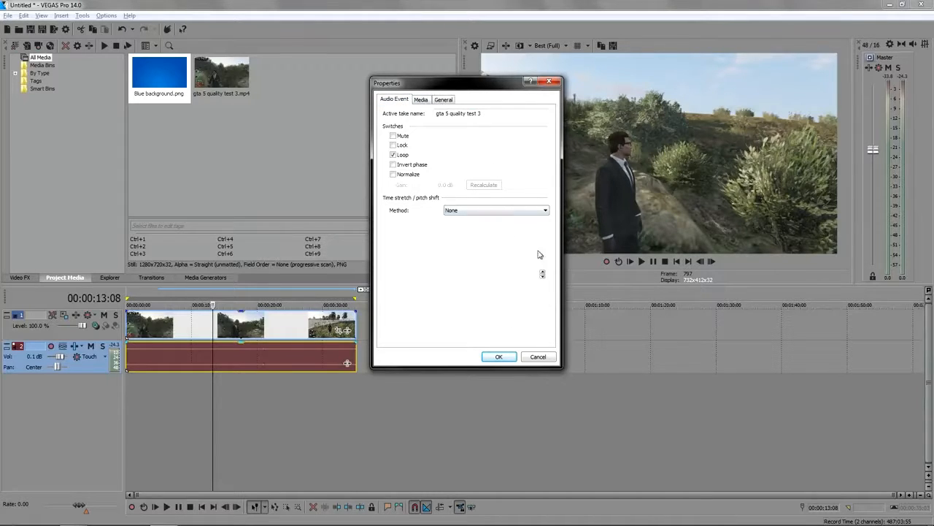